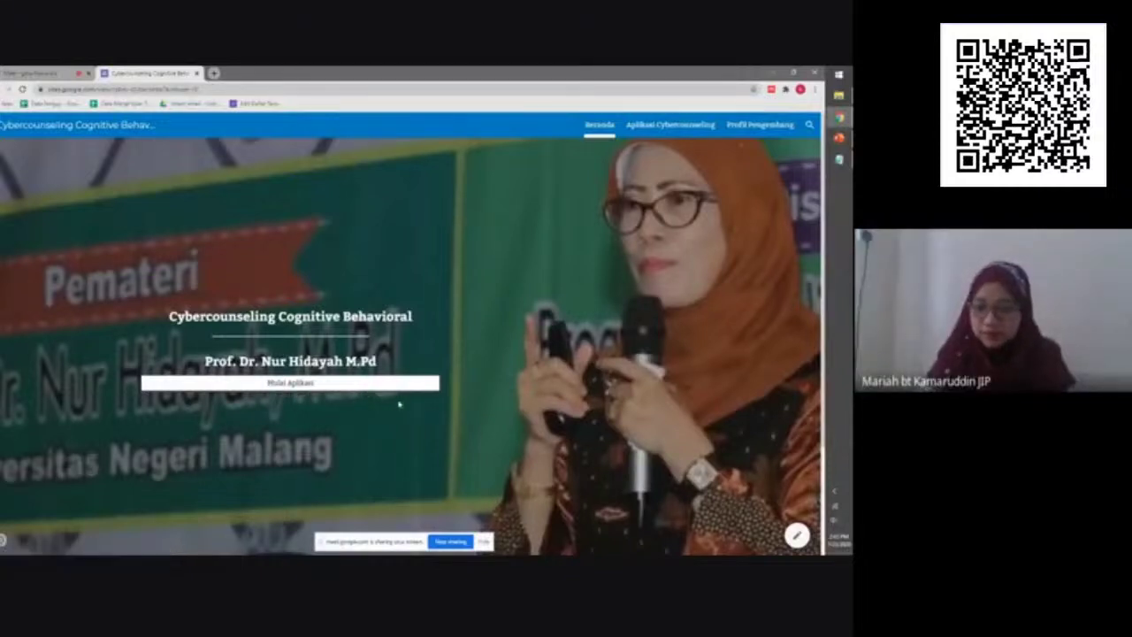
Start the application from the home page, zoom in twice, and open the Tahap I Angket Self-Regulation form
click(387, 387)
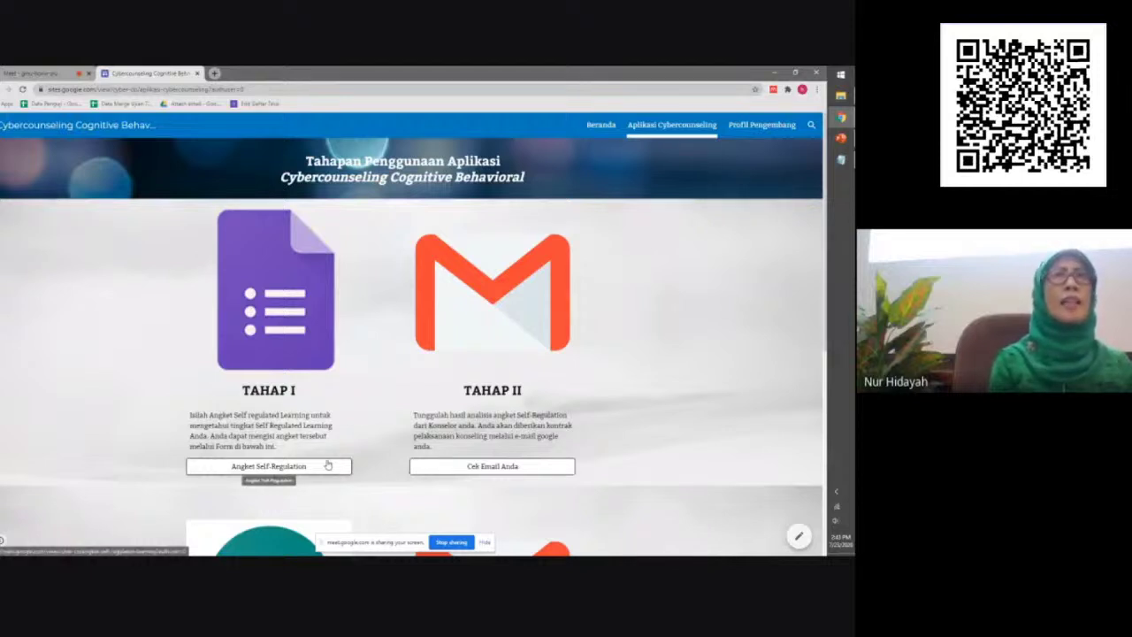
key(ctrl+plus)
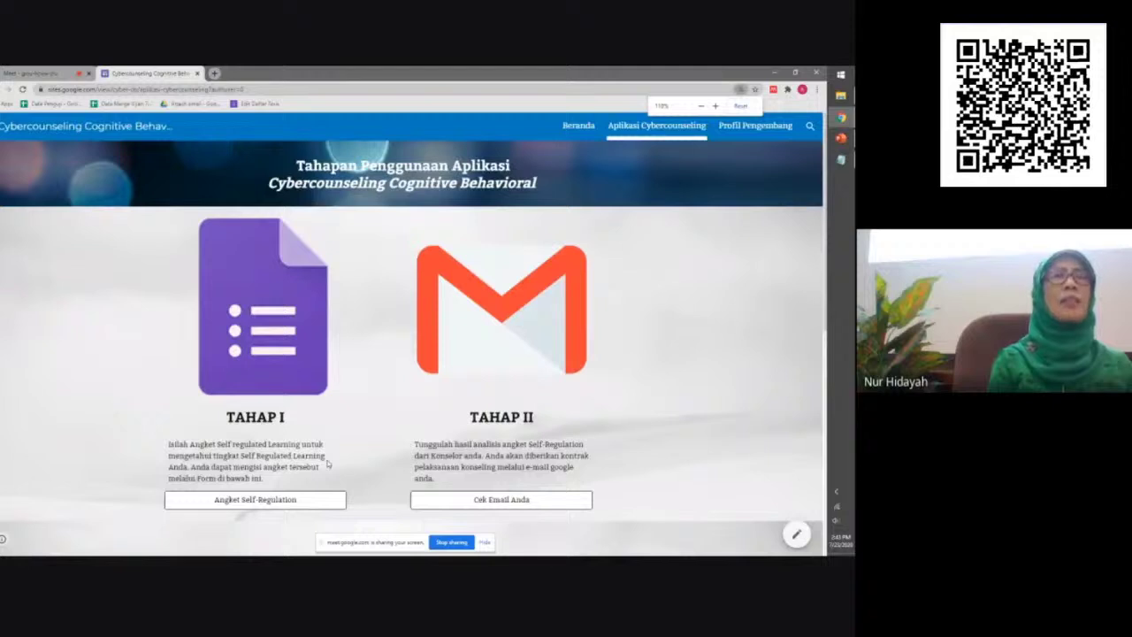
key(ctrl+plus)
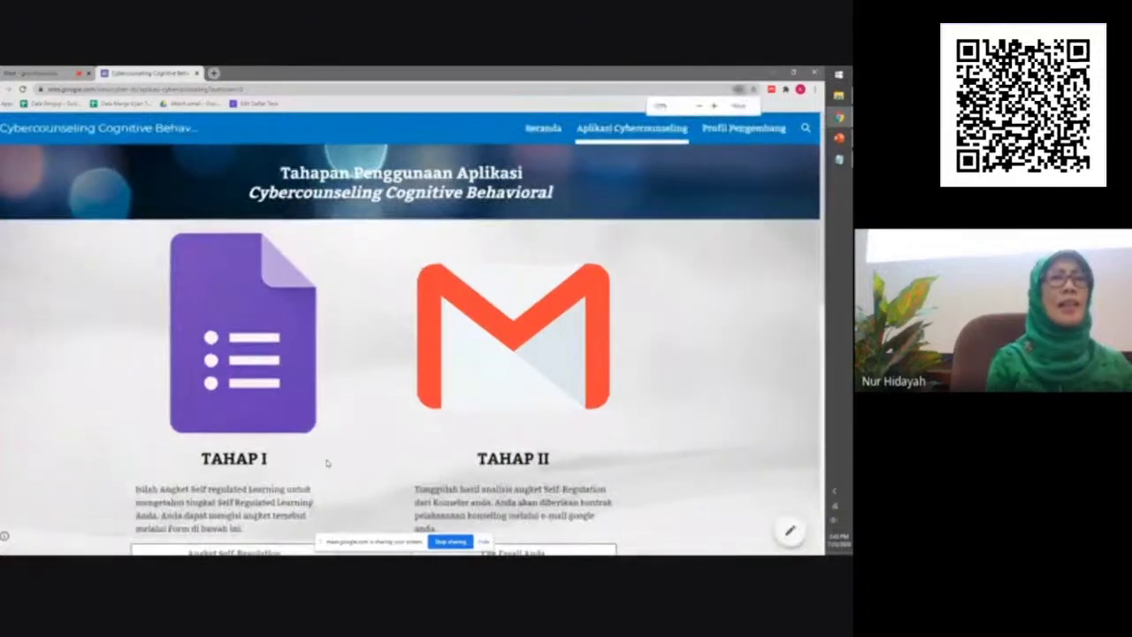
scroll(327, 462, down, 1)
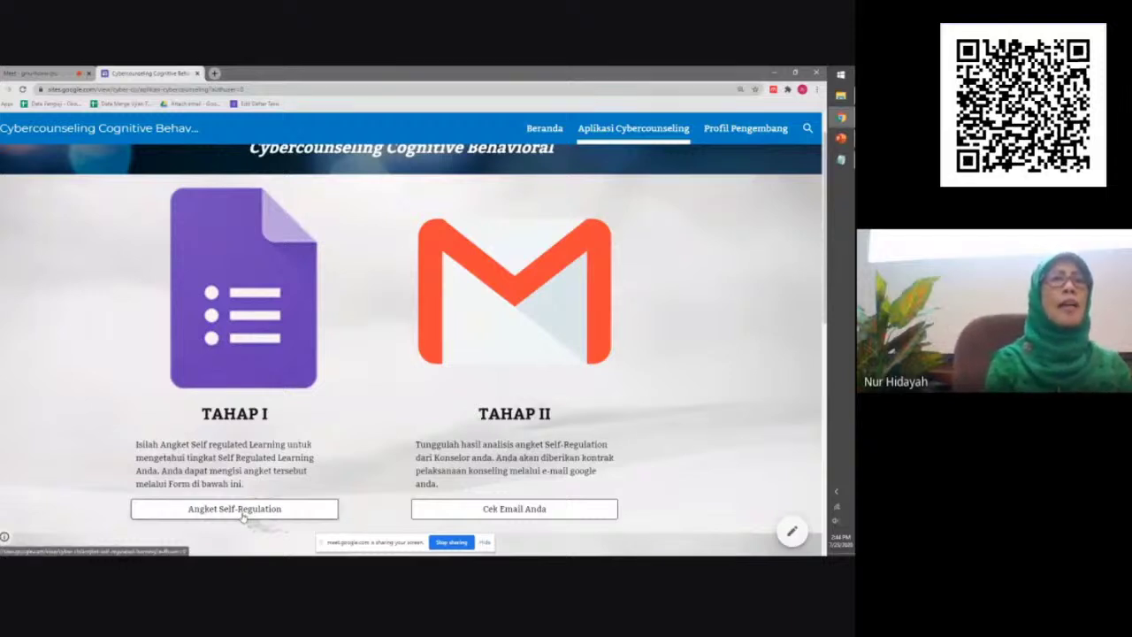
click(243, 512)
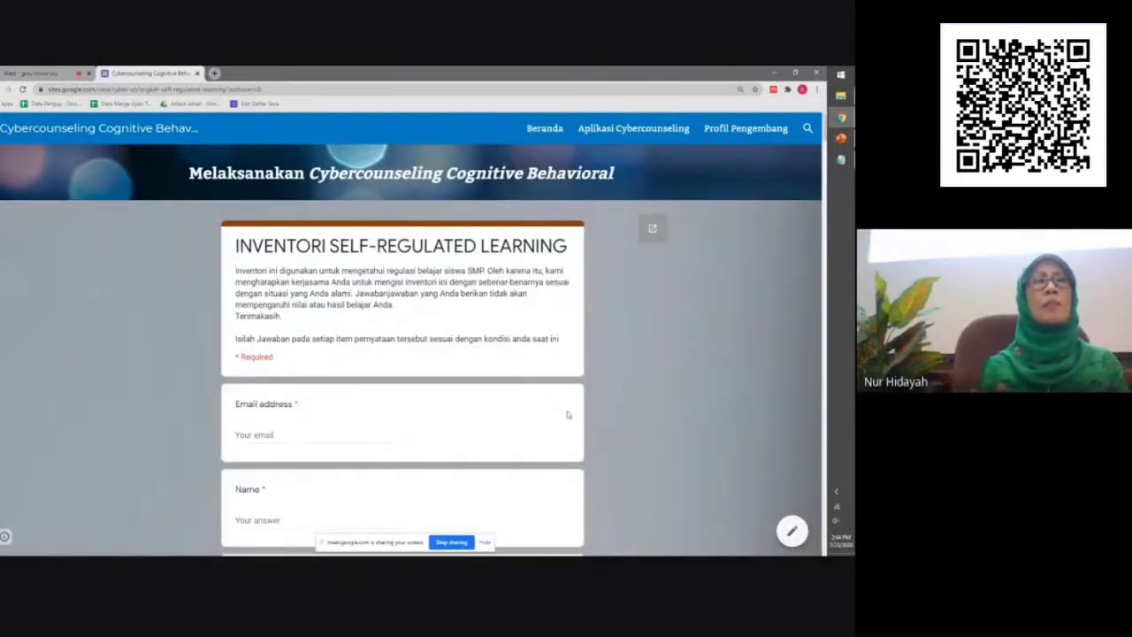
scroll(568, 414, down, 3)
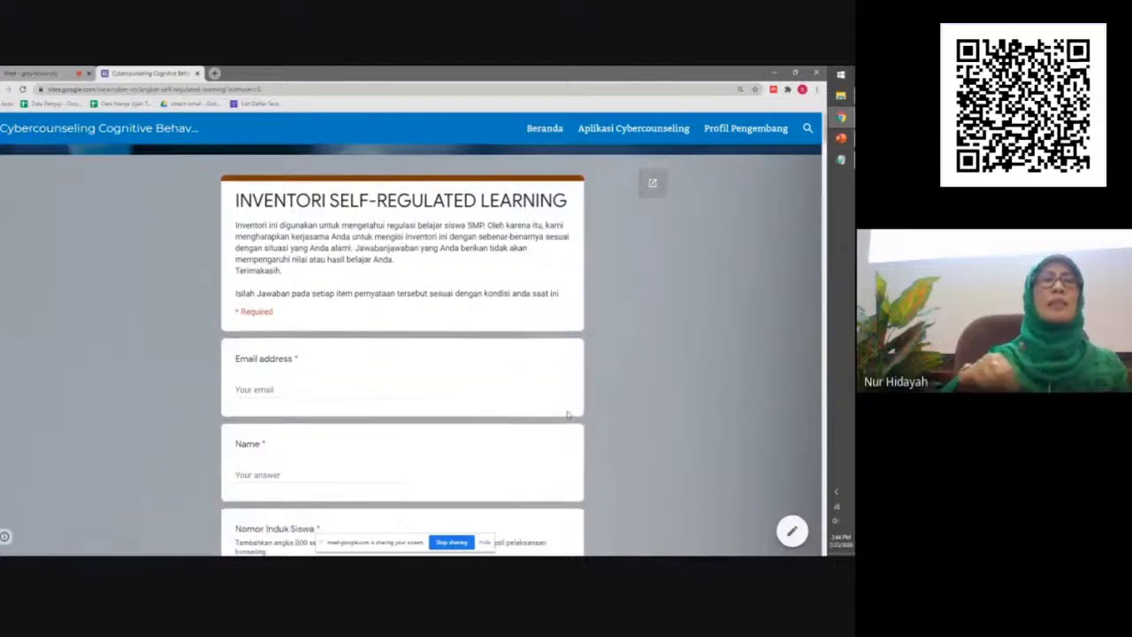
scroll(568, 414, down, 7)
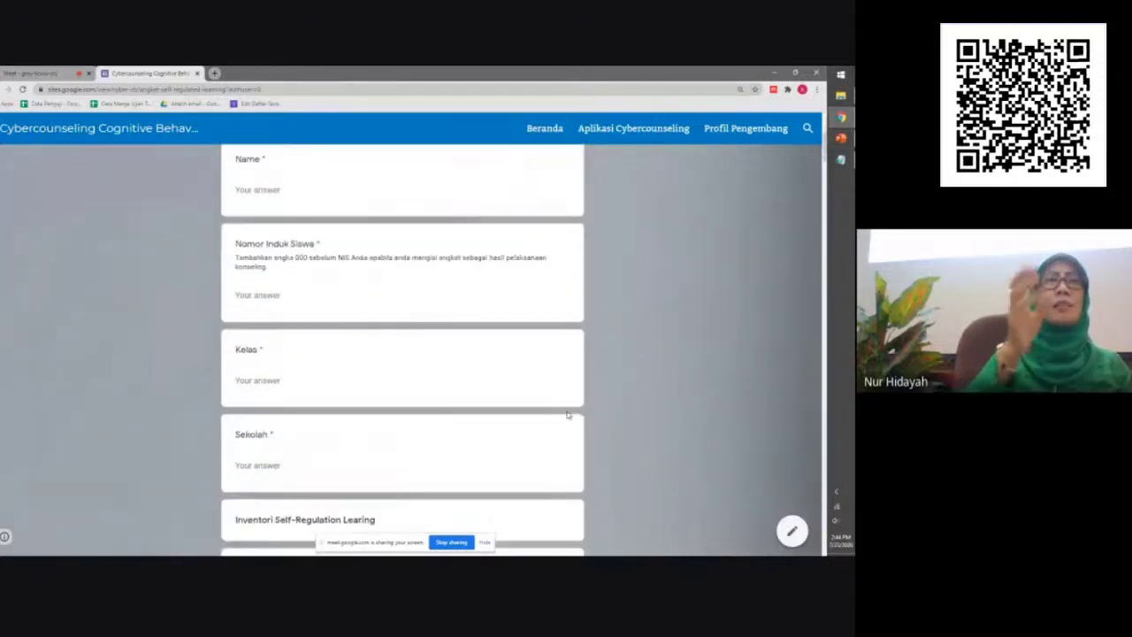
scroll(568, 414, down, 6)
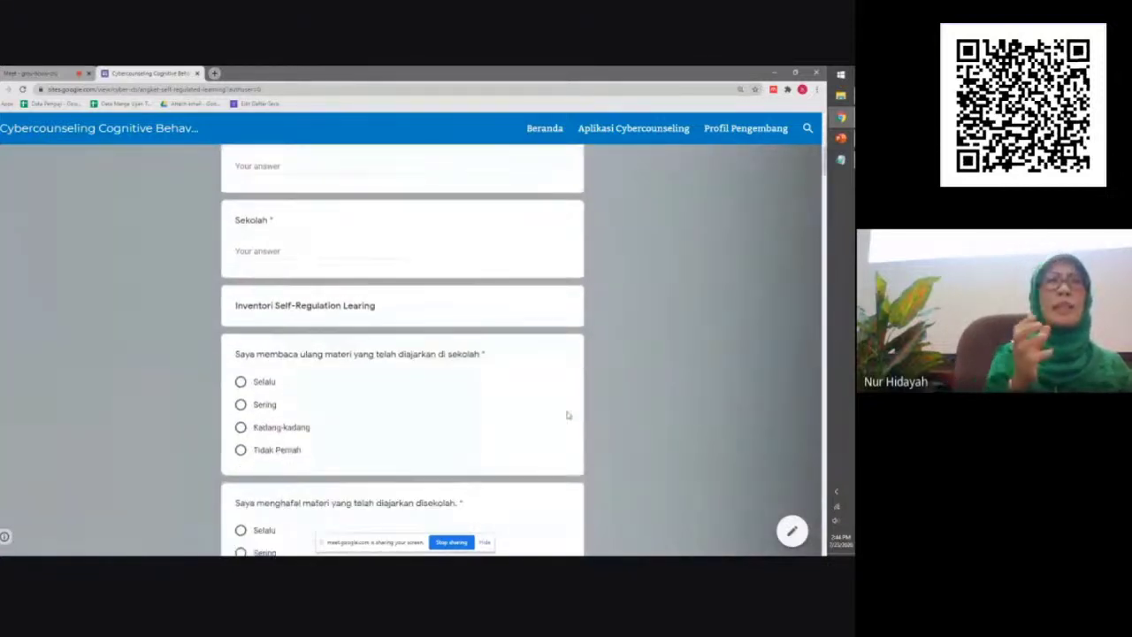
scroll(568, 414, up, 12)
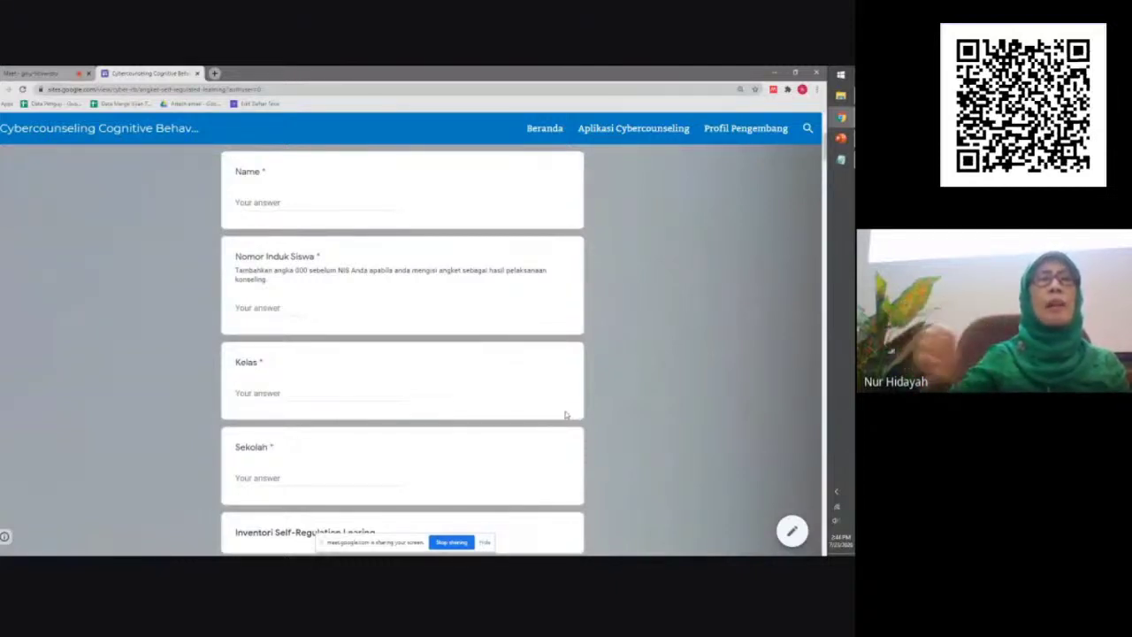
scroll(565, 414, down, 1)
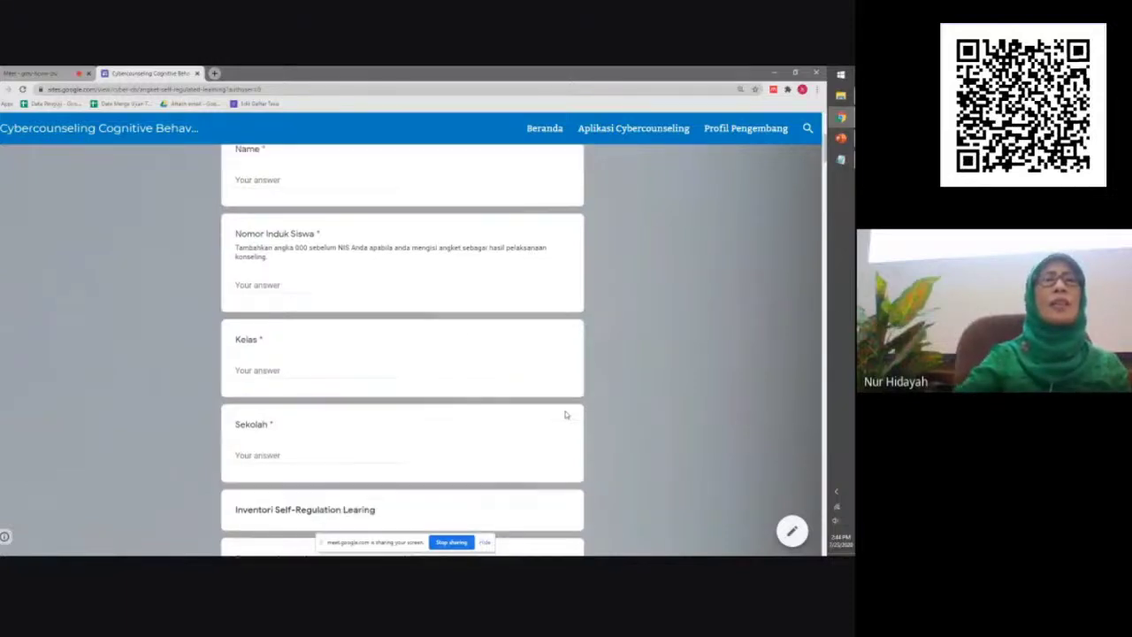
scroll(566, 415, down, 3)
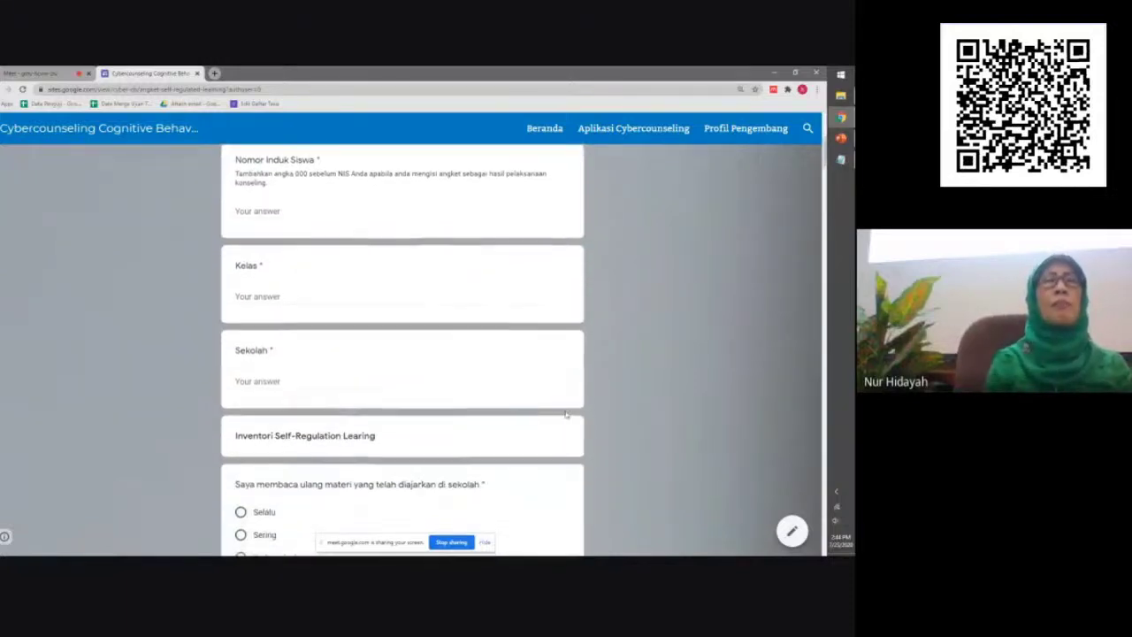
scroll(567, 415, down, 4)
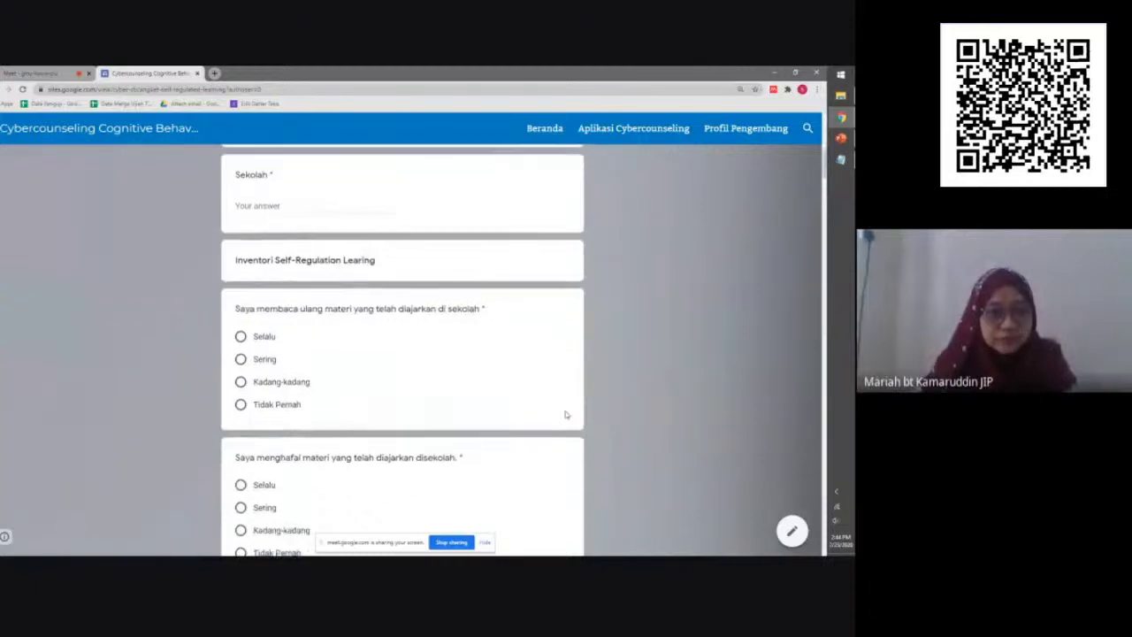
scroll(566, 415, down, 5)
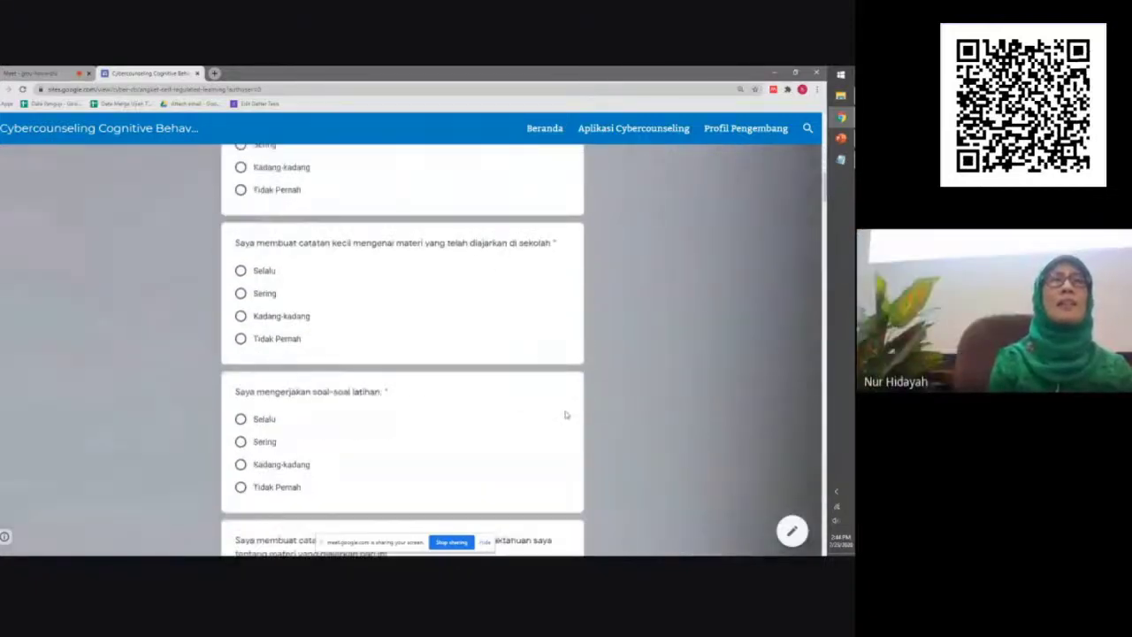
scroll(566, 415, up, 7)
scroll(566, 414, up, 10)
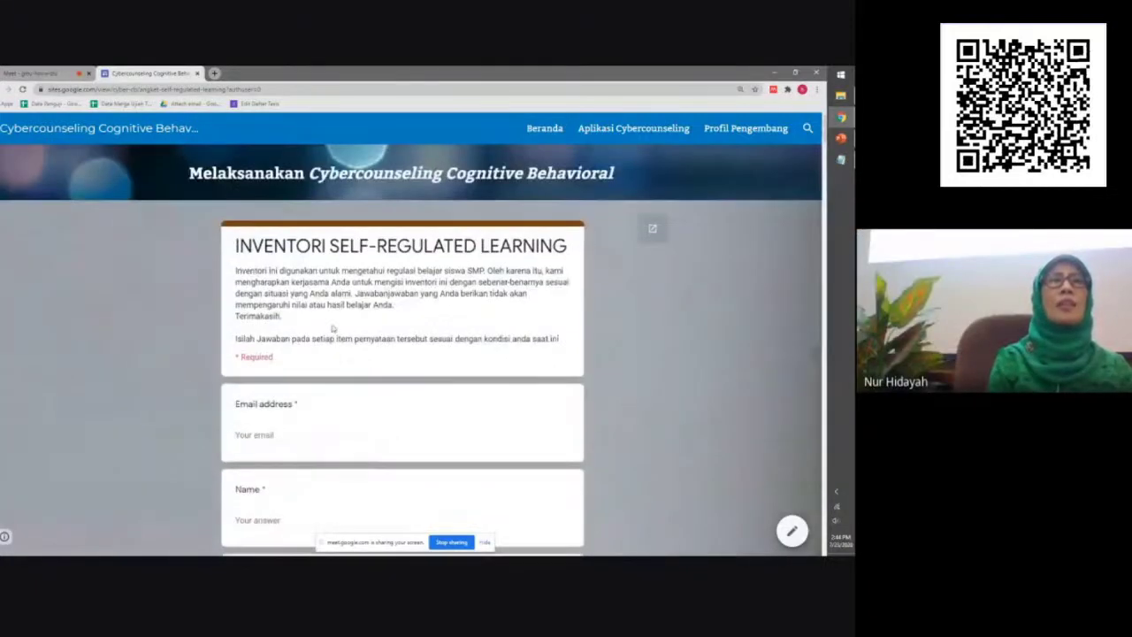
Fill in the respondent's e-mail address and full name on the form
click(272, 437)
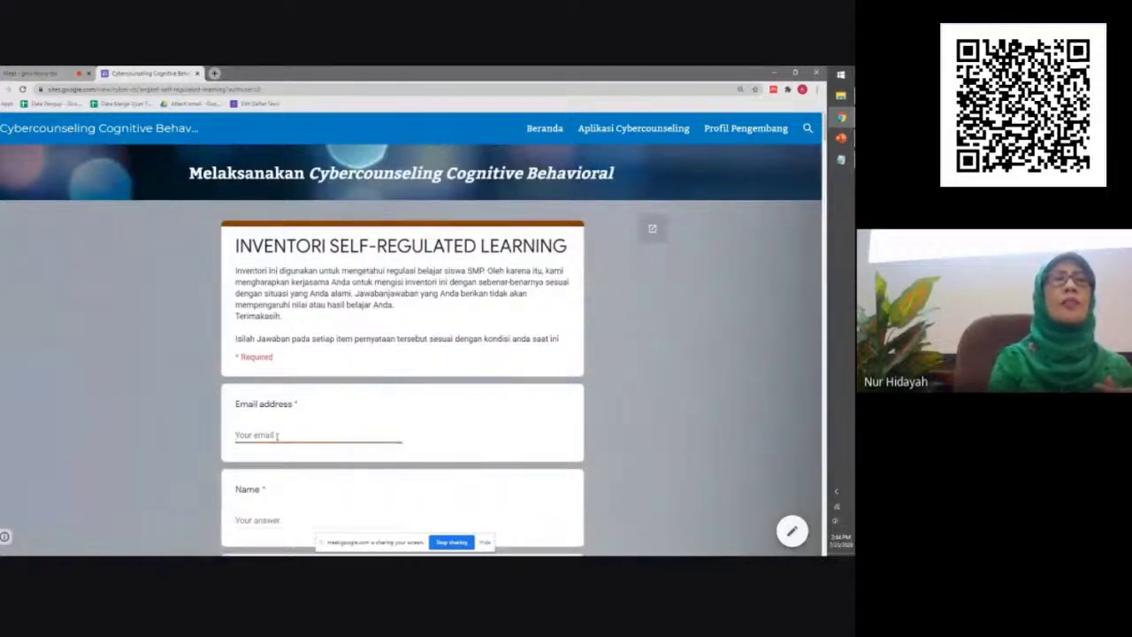
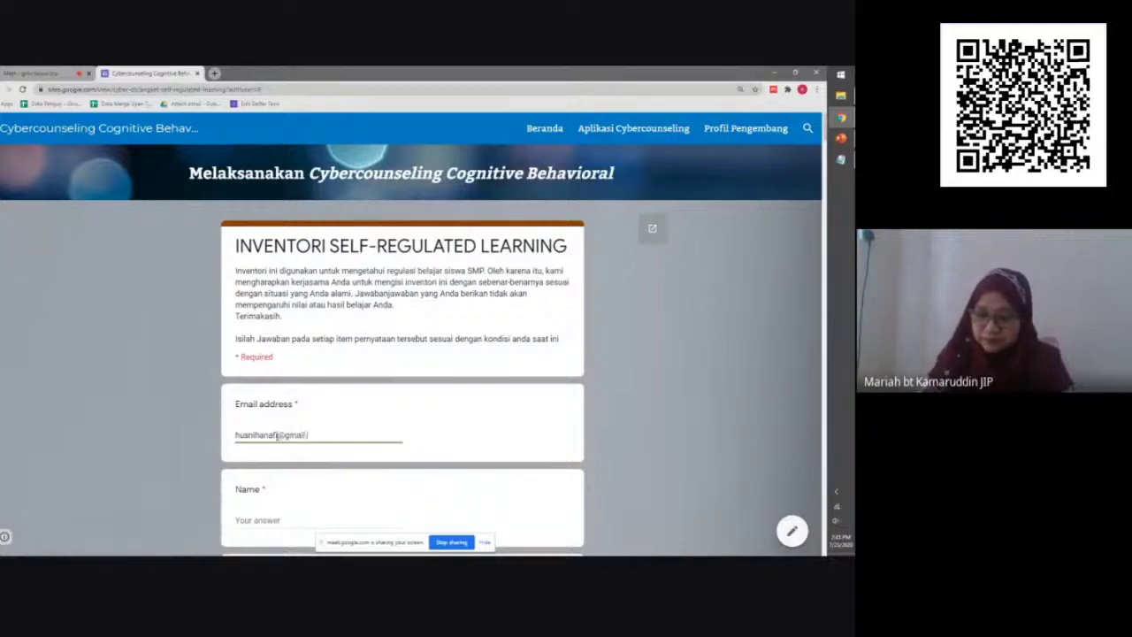
key(Tab)
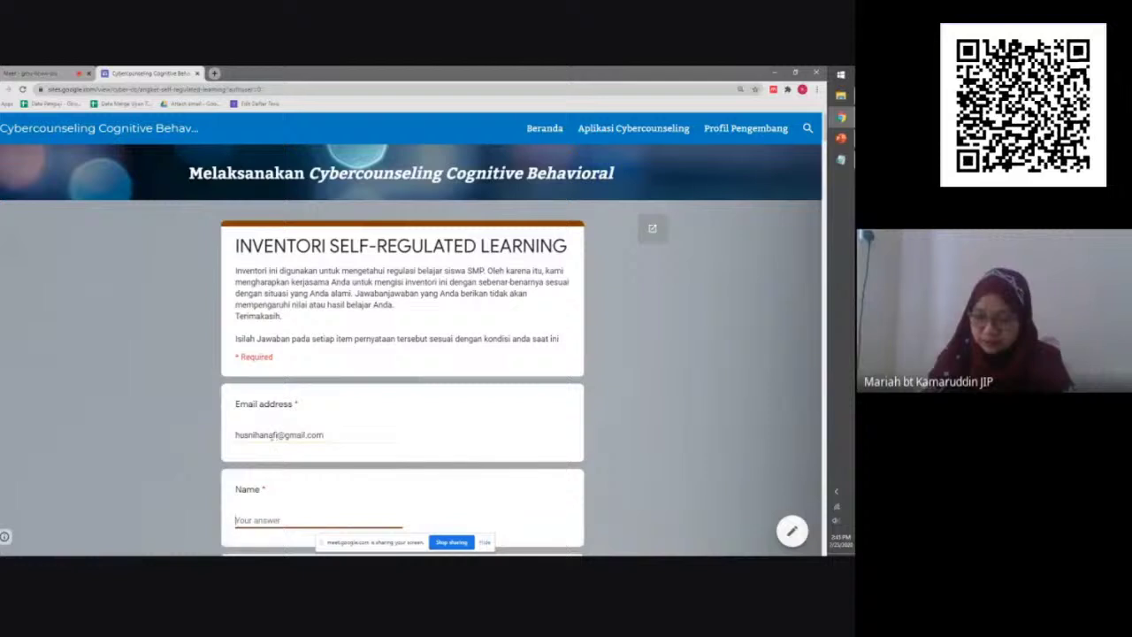
scroll(271, 435, down, 2)
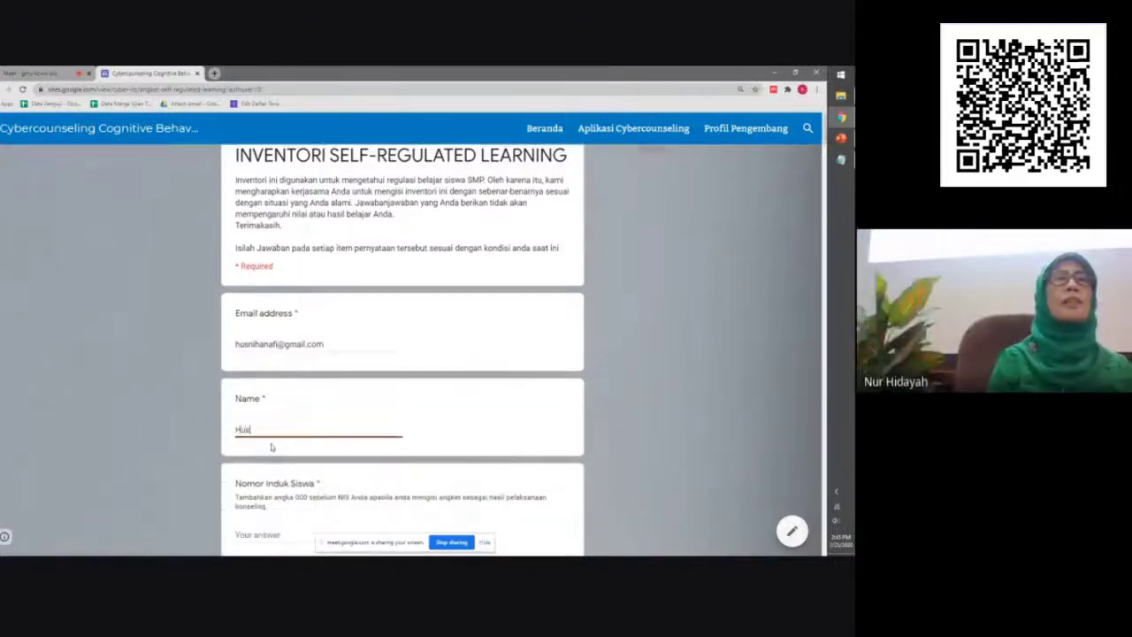
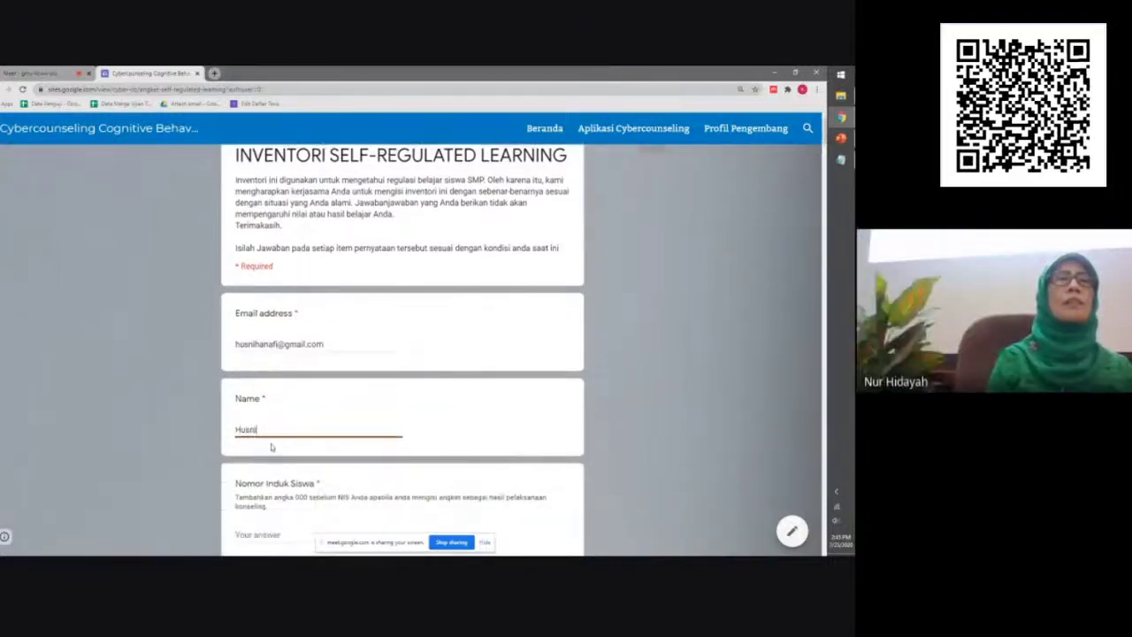
Enter the student number, class X and school SMA 1 Malang
key(Tab)
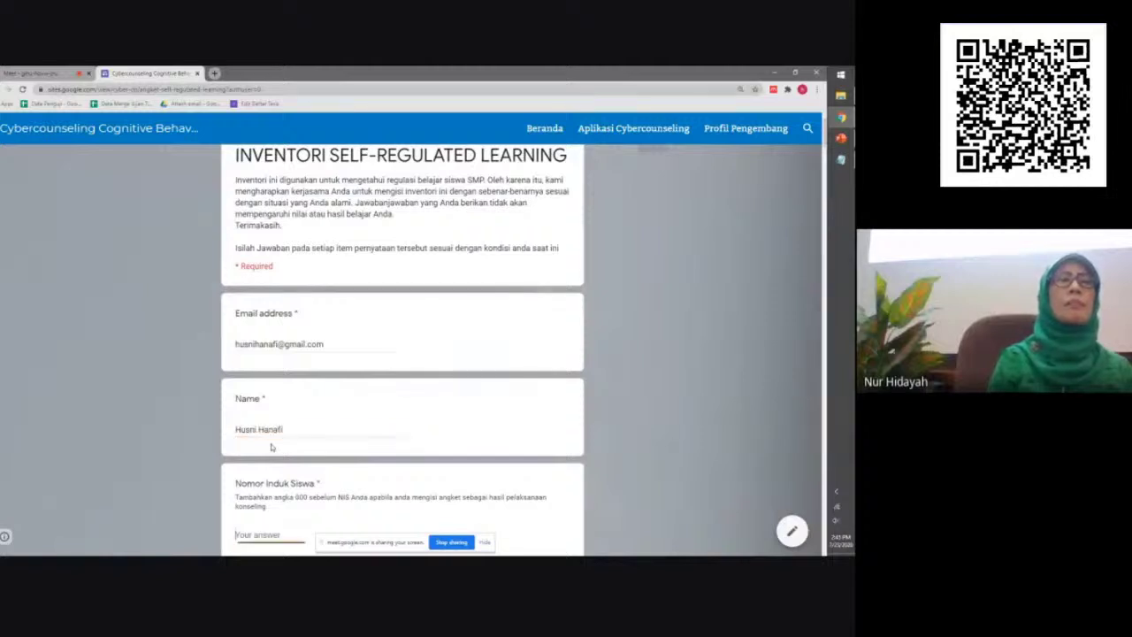
scroll(274, 451, down, 3)
text(1)
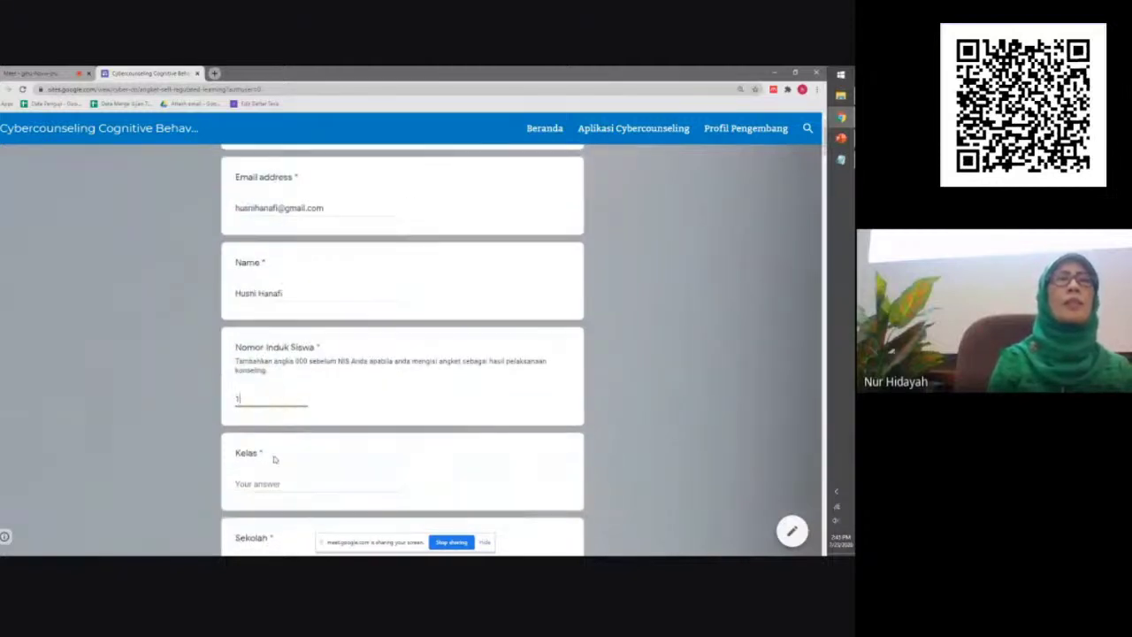
text(2345)
scroll(271, 470, down, 1)
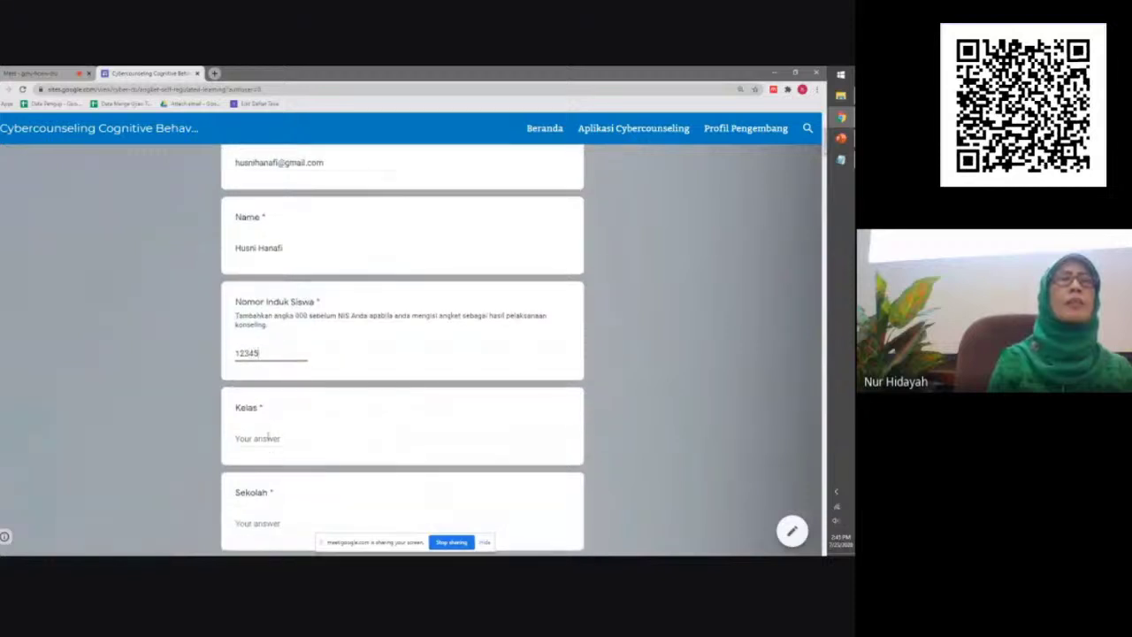
click(269, 435)
text(X)
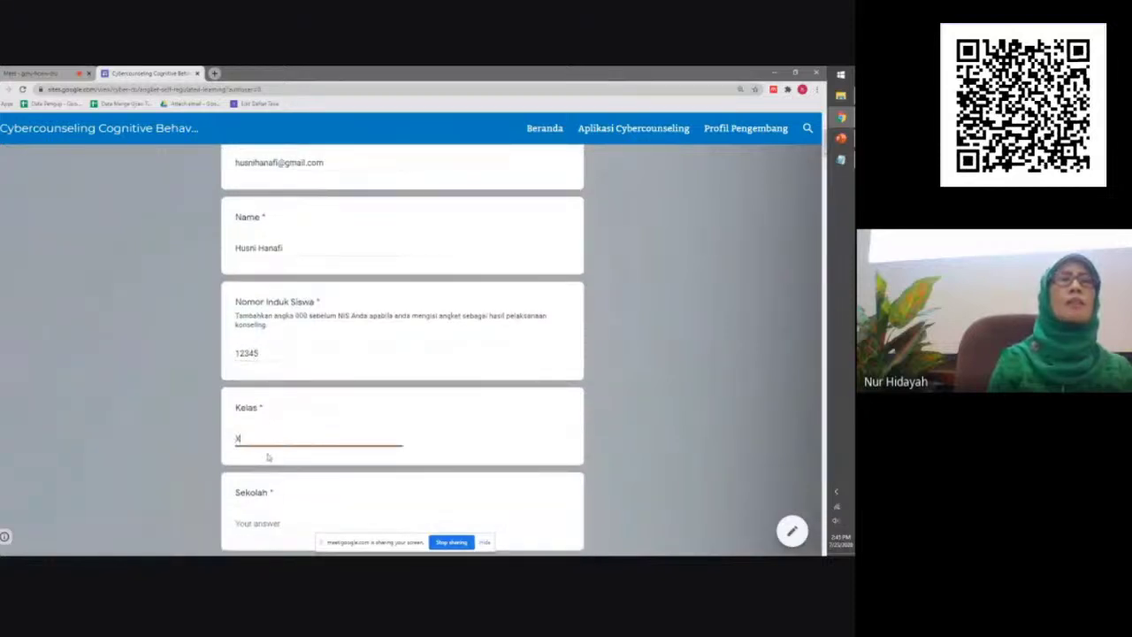
scroll(266, 449, down, 1)
click(261, 476)
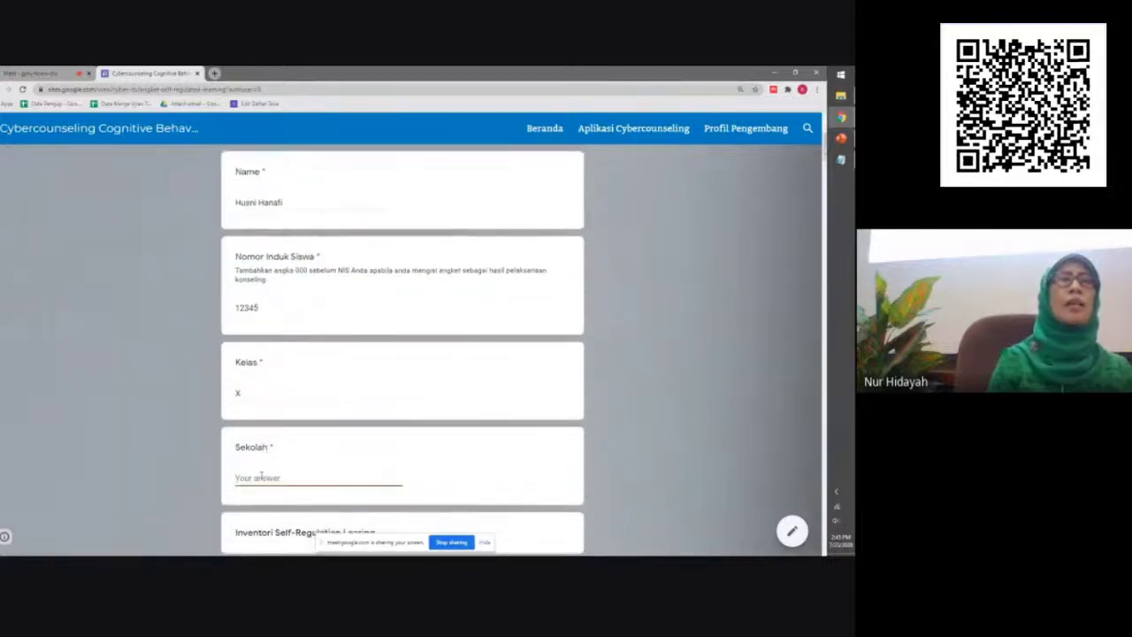
text(SMA 1)
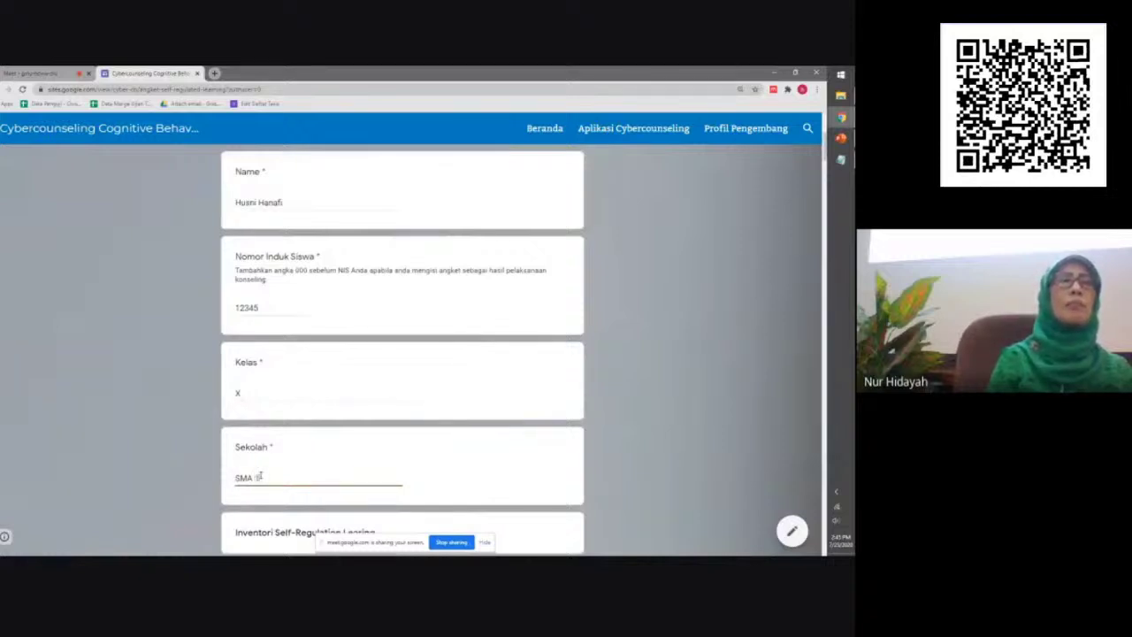
scroll(265, 469, down, 3)
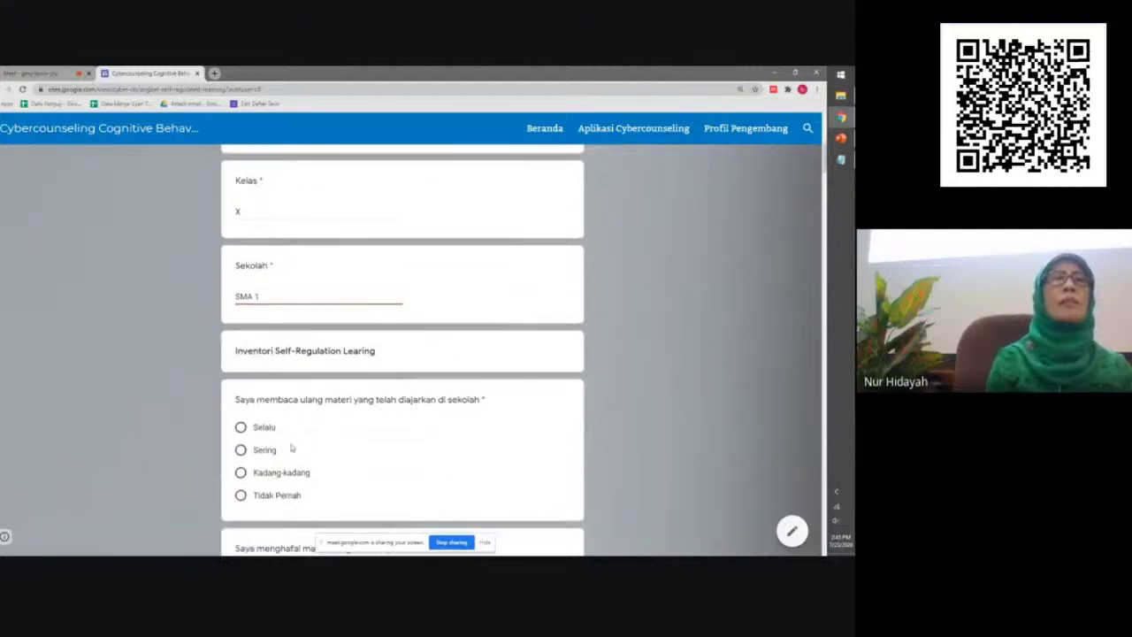
text(Malang)
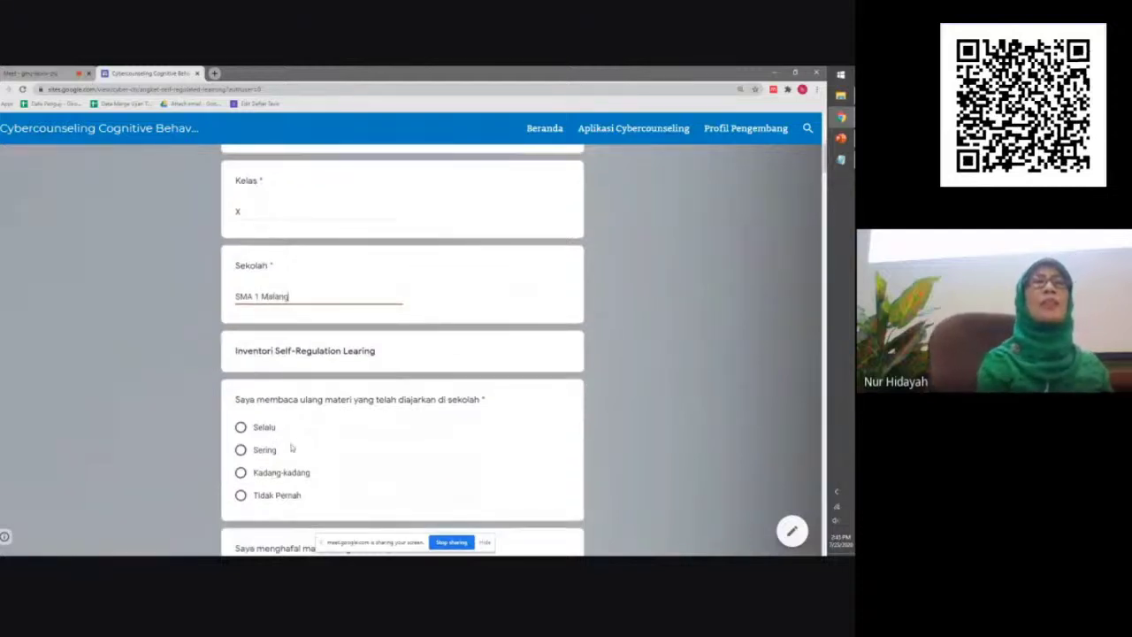
Answer Selalu for rereading material, then Kadang-kadang for short notes, practice exercises and personal notes
click(241, 427)
scroll(243, 439, down, 1)
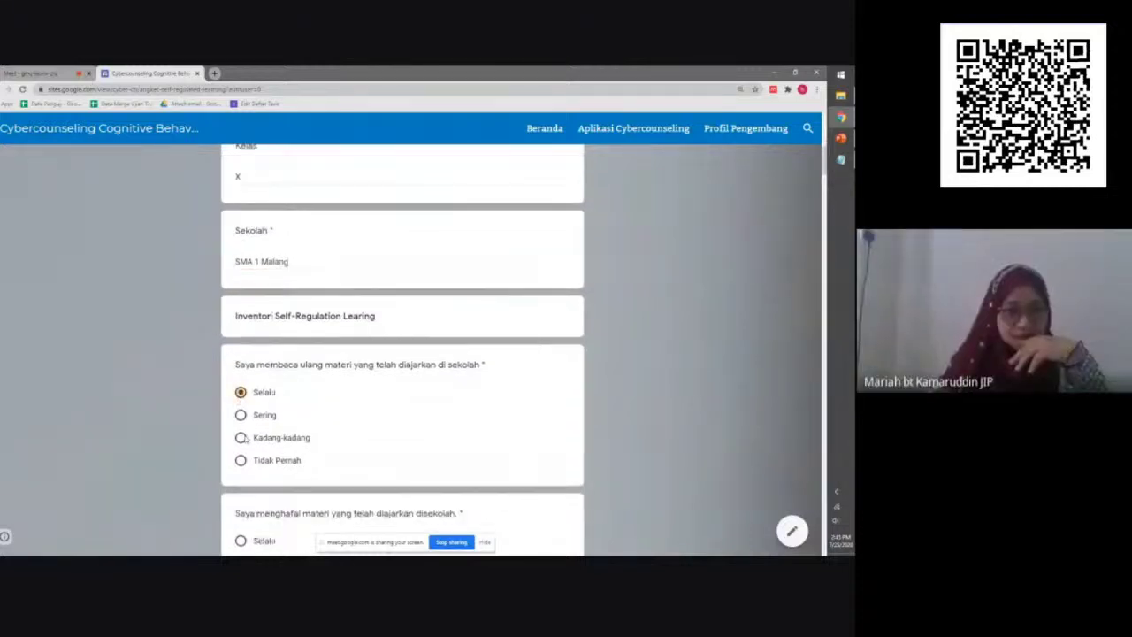
scroll(243, 439, down, 2)
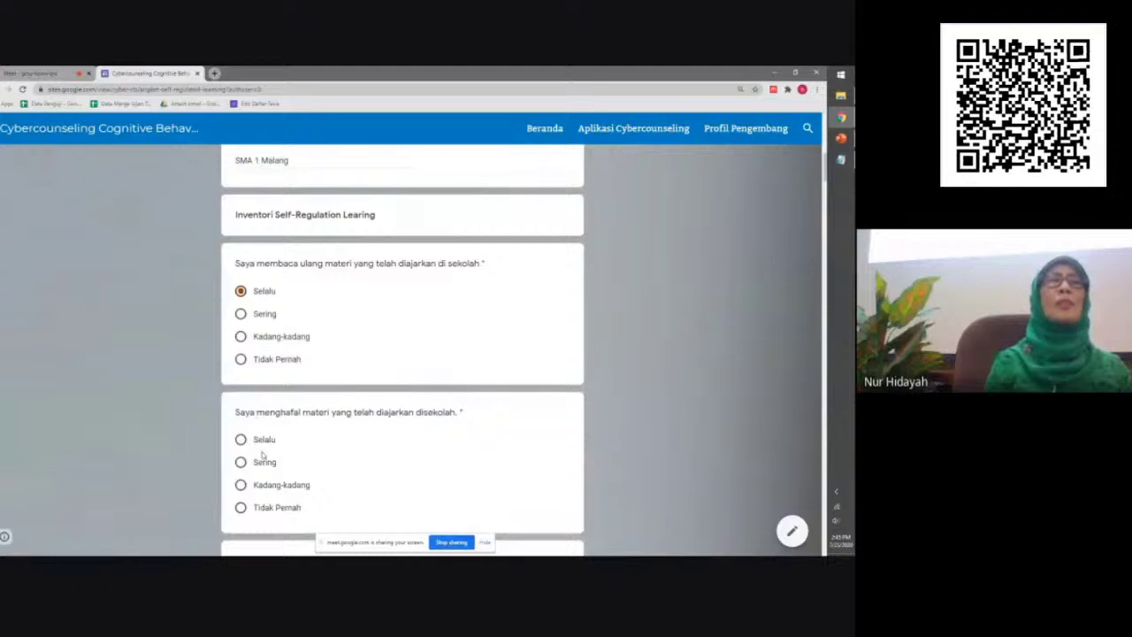
scroll(257, 446, down, 1)
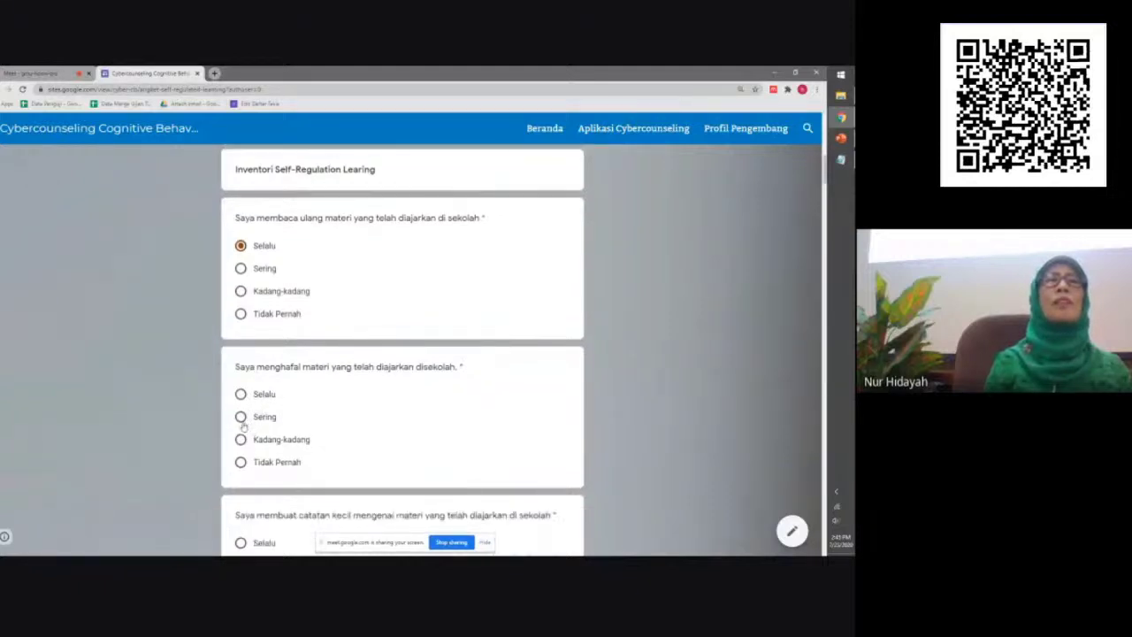
scroll(271, 446, down, 2)
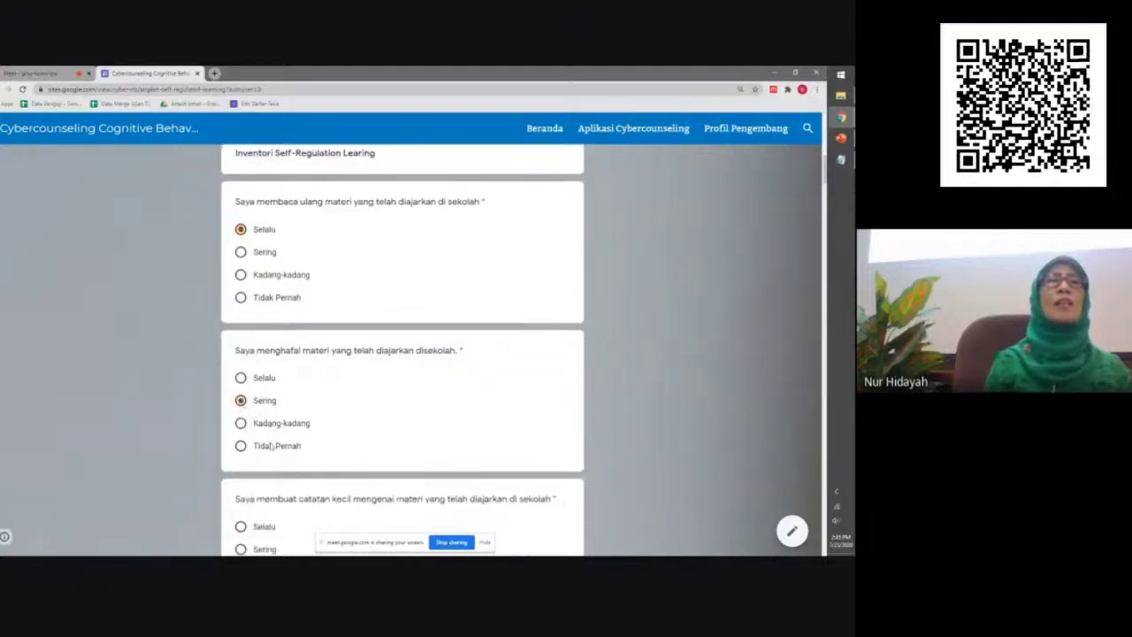
scroll(271, 447, down, 1)
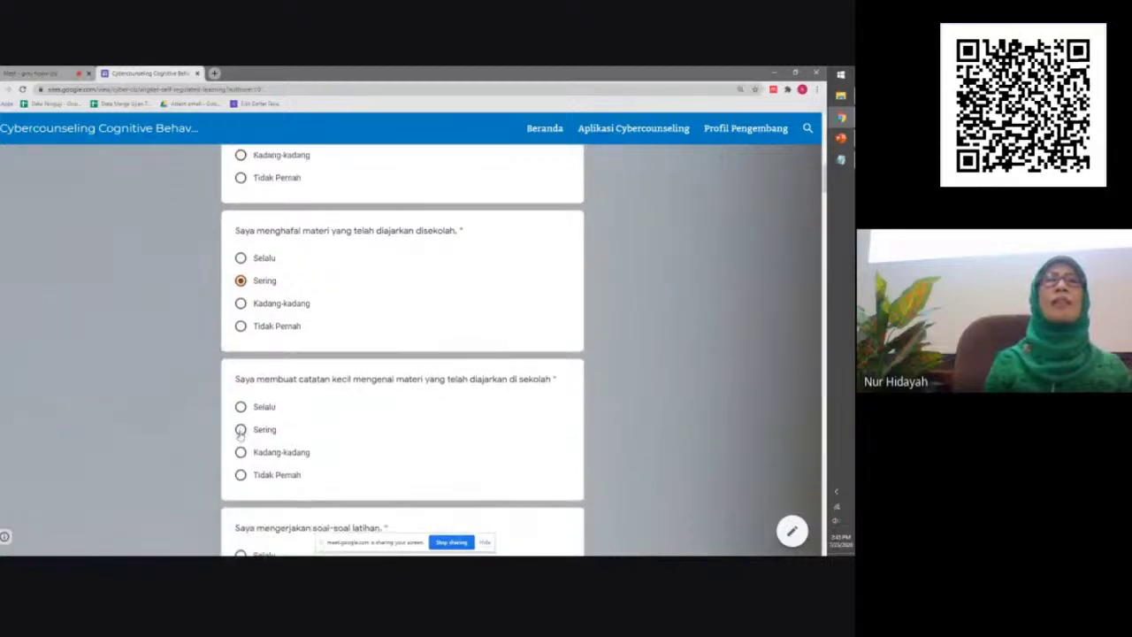
click(241, 431)
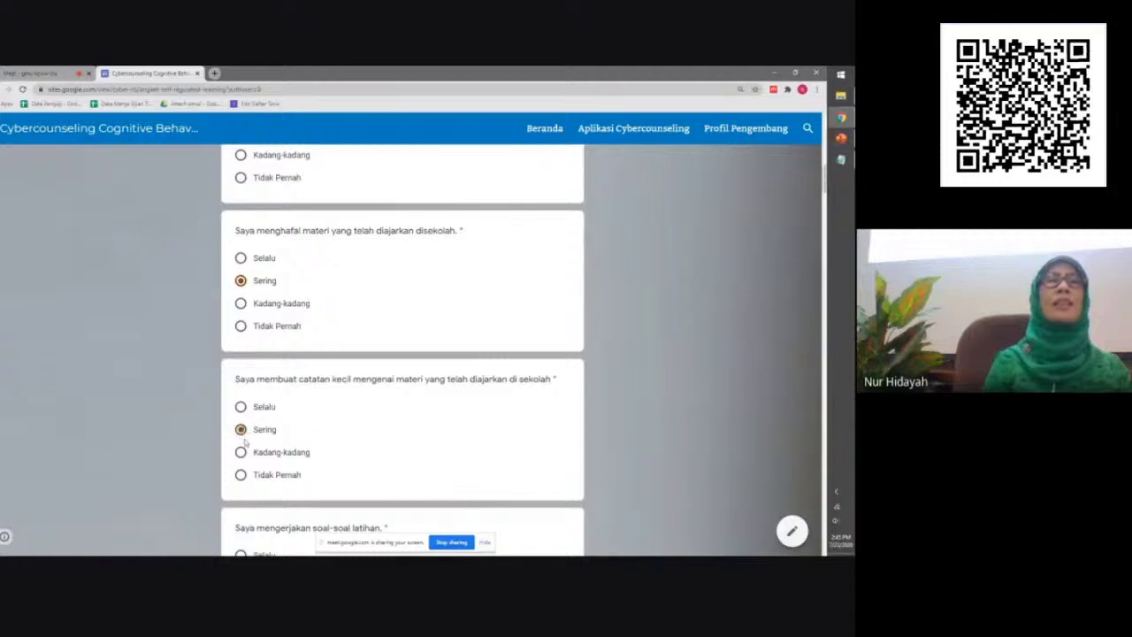
scroll(241, 415, down, 1)
click(240, 407)
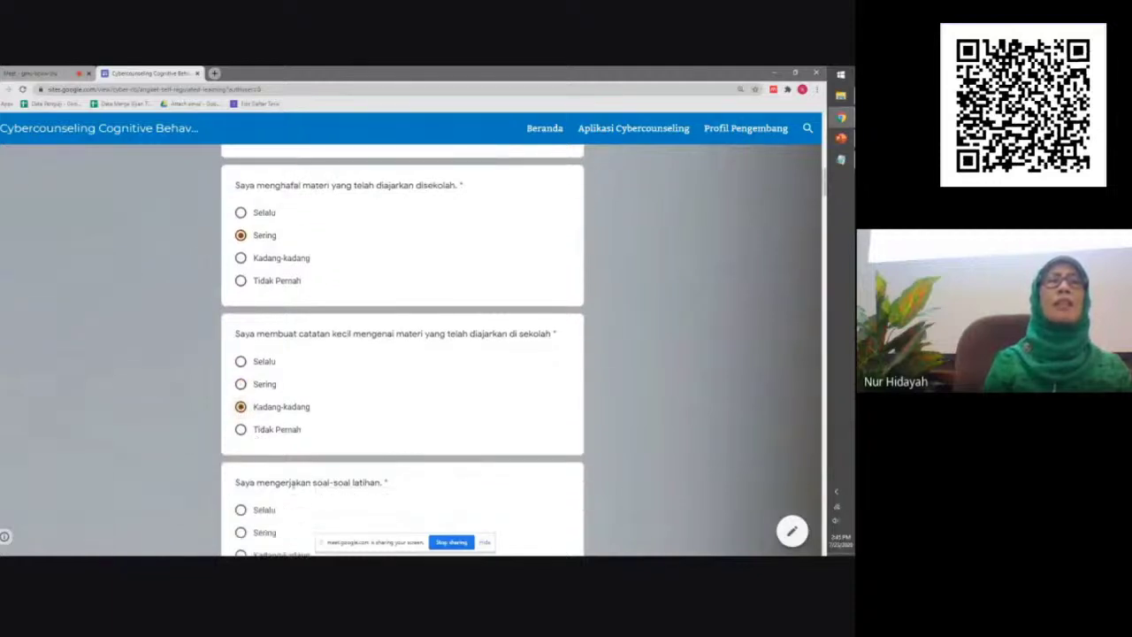
scroll(241, 408, down, 2)
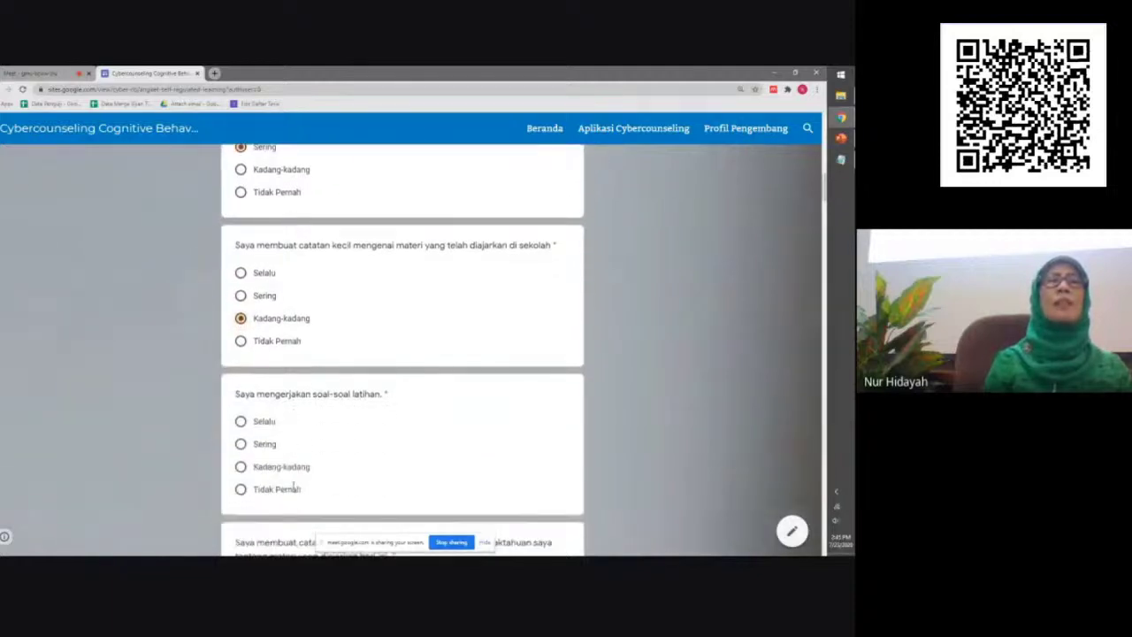
click(241, 466)
scroll(308, 486, down, 3)
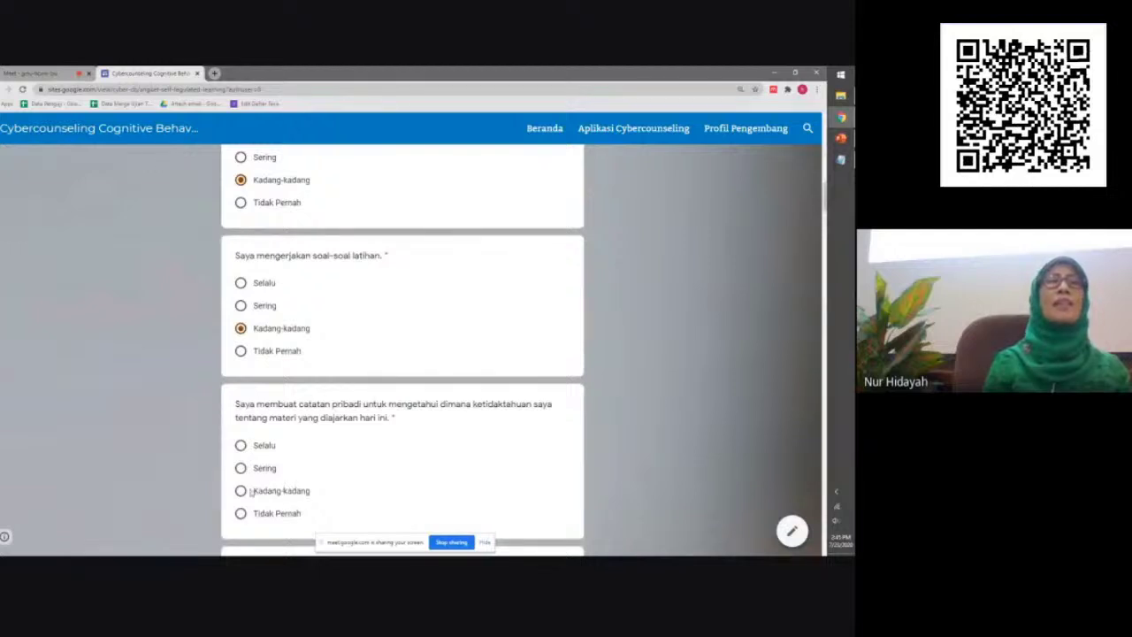
click(241, 490)
scroll(315, 485, down, 2)
scroll(319, 487, down, 3)
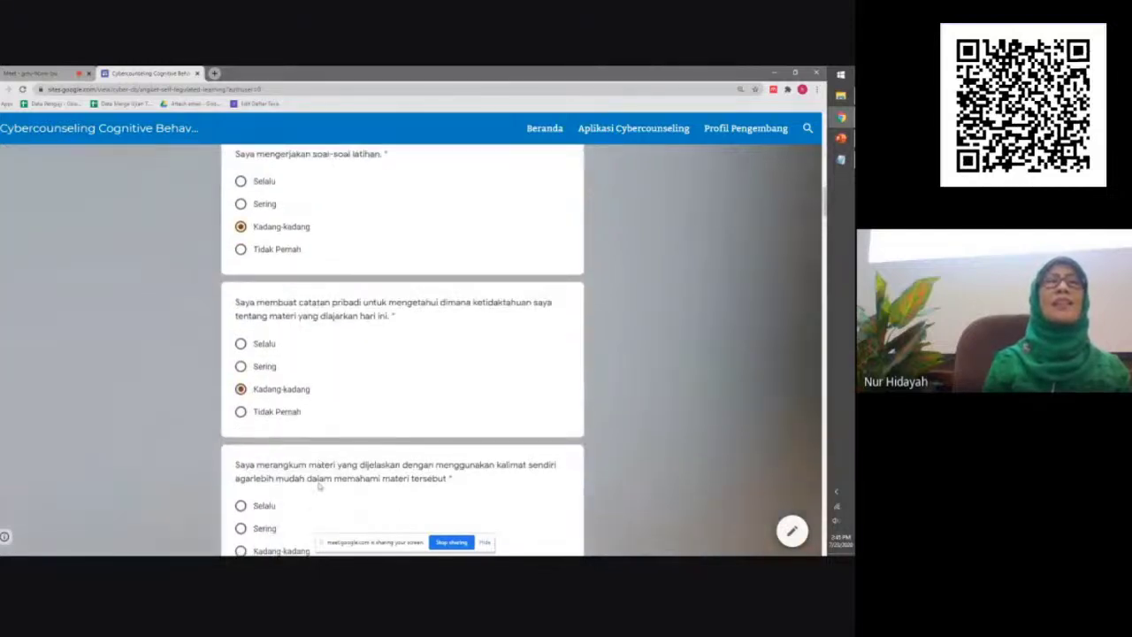
scroll(319, 486, down, 1)
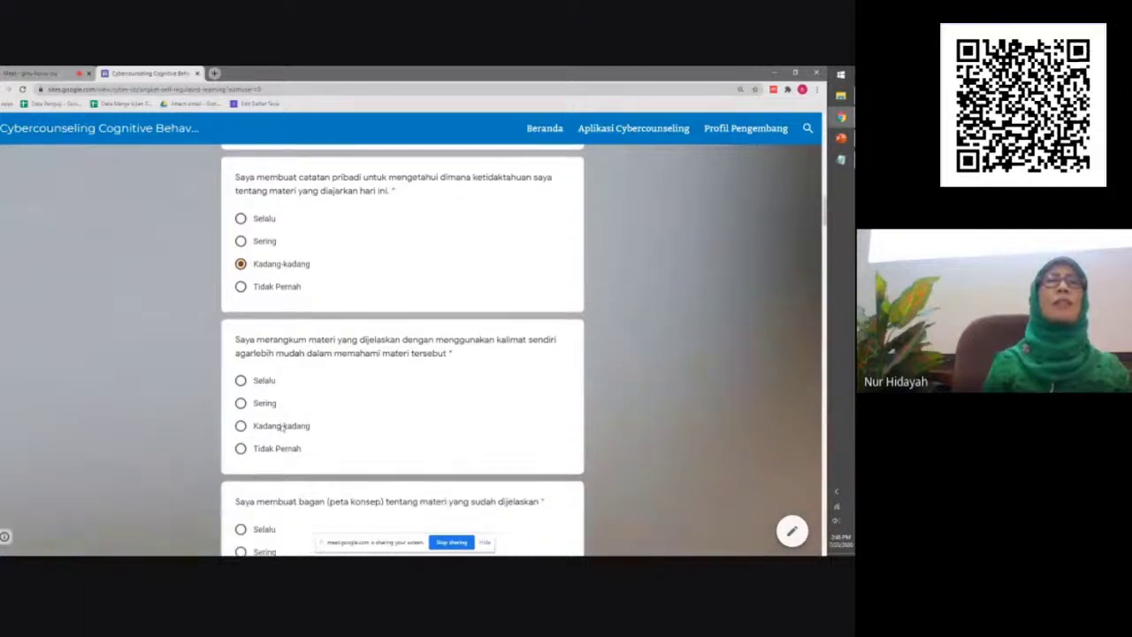
Answer Kadang-kadang for summarising, Sering for concept maps, Tidak Pernah for wall posters
click(243, 425)
scroll(340, 434, down, 2)
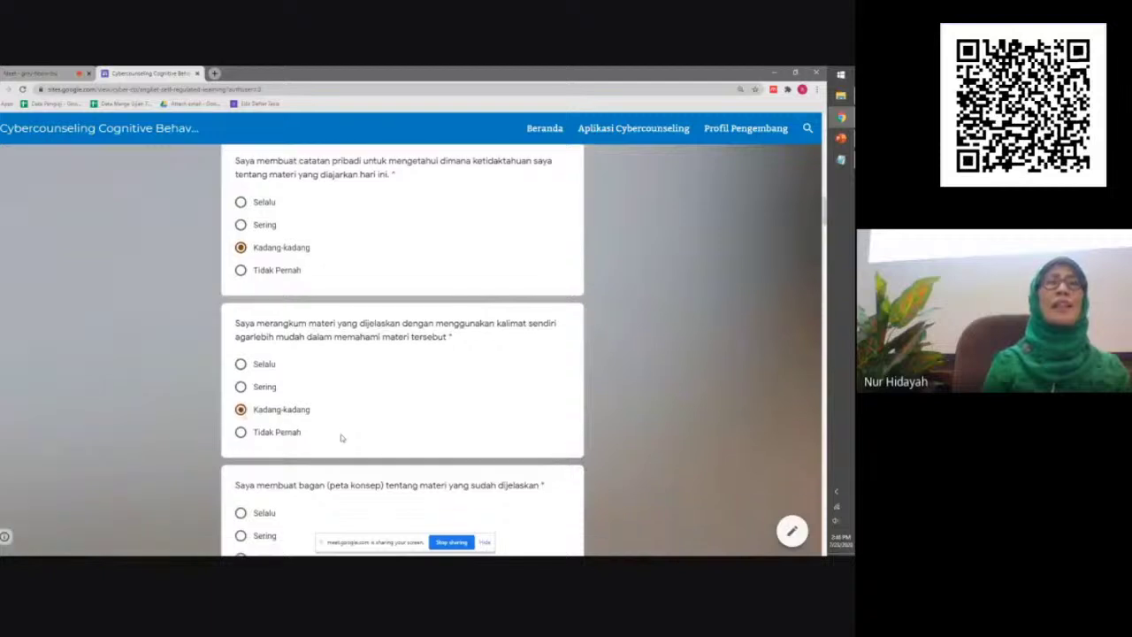
scroll(341, 437, down, 3)
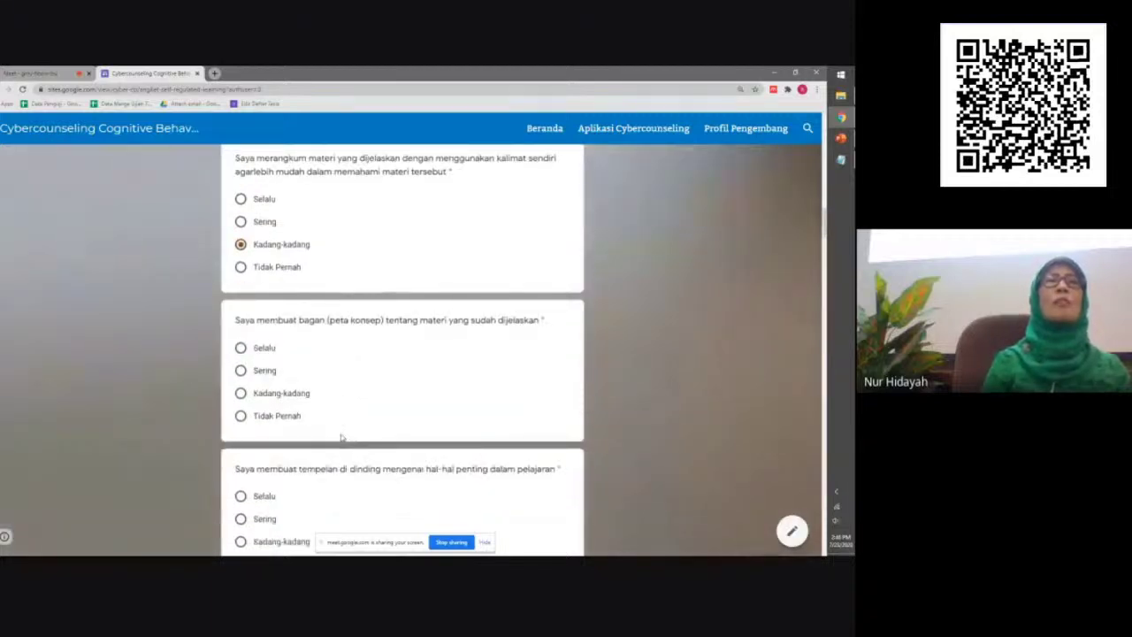
click(241, 372)
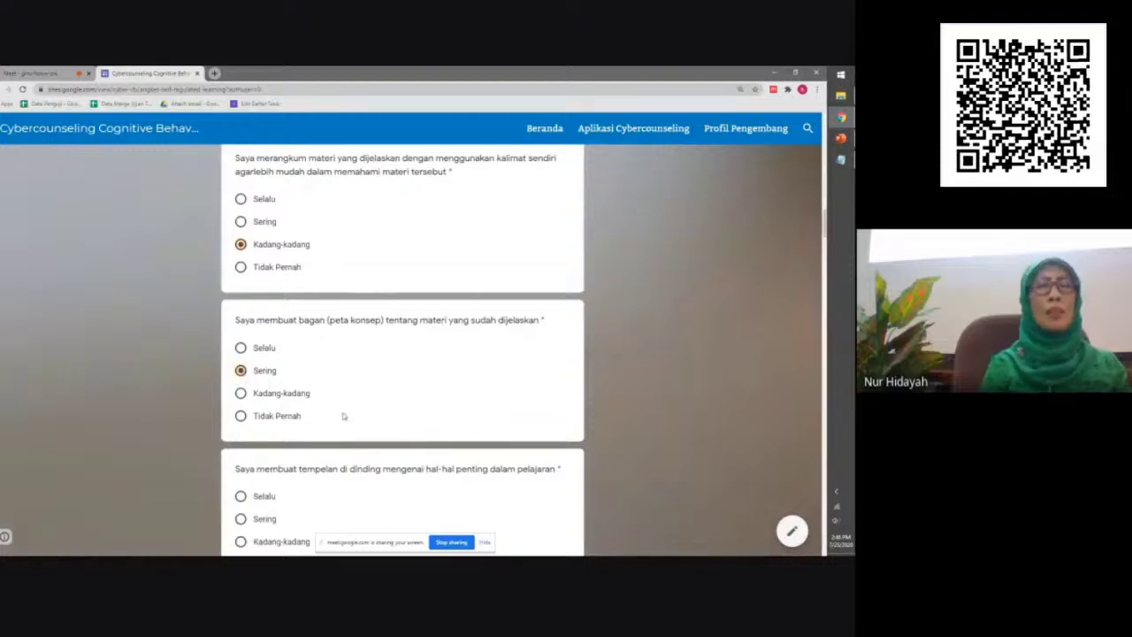
scroll(389, 446, down, 1)
scroll(395, 450, down, 4)
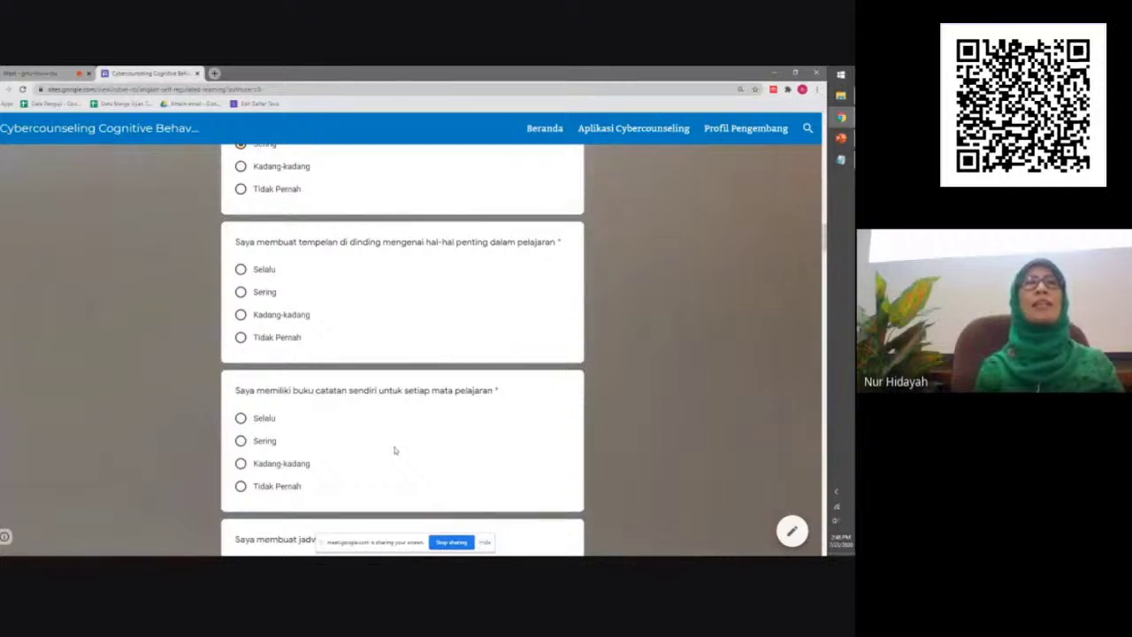
click(241, 338)
scroll(359, 434, down, 4)
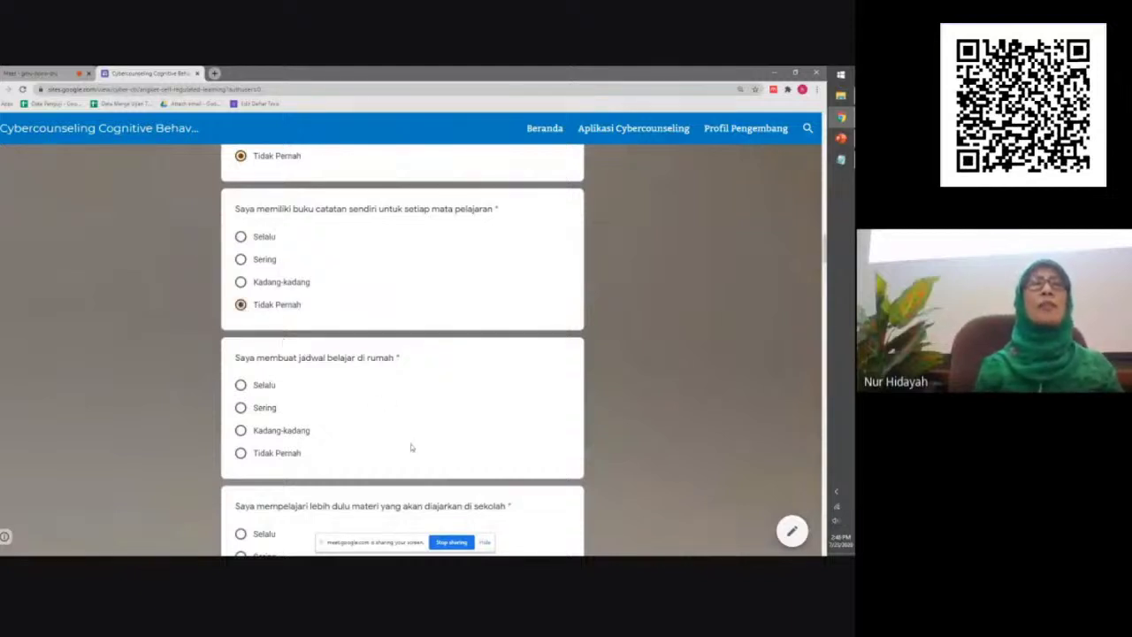
Answer Tidak Pernah for home study schedule, Kadang-kadang for studying ahead and outside tutoring
click(241, 453)
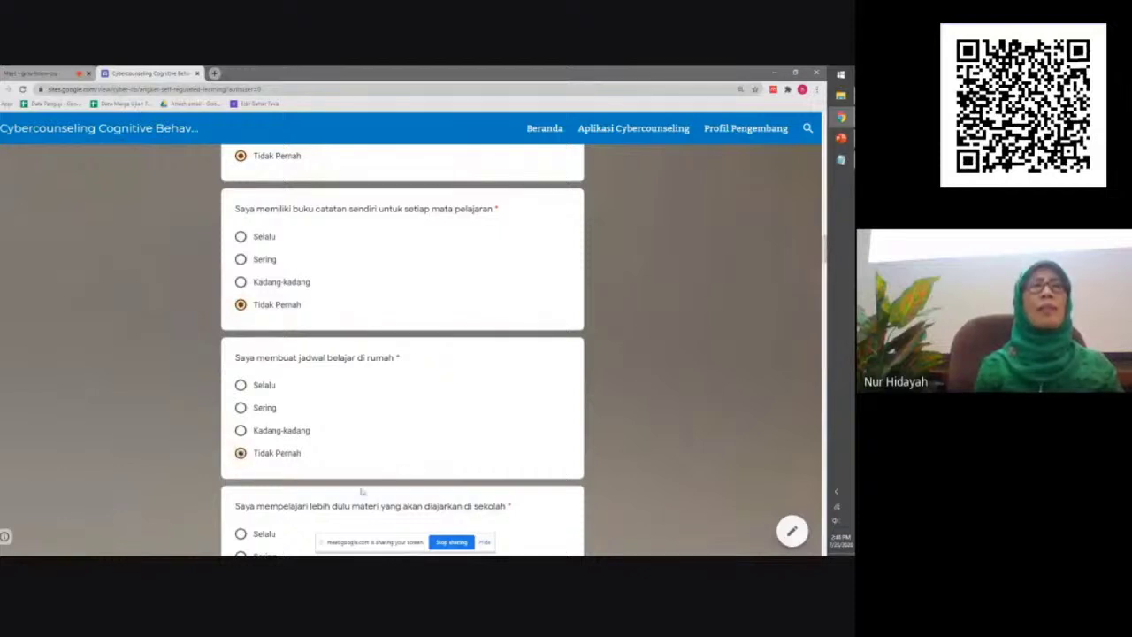
scroll(365, 491, down, 3)
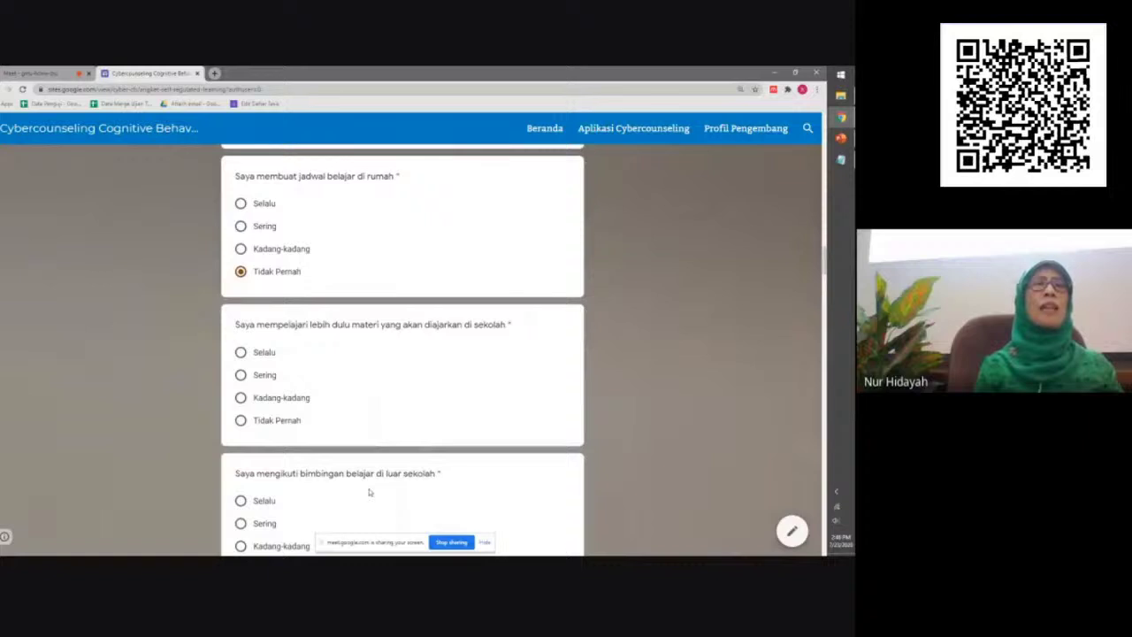
click(240, 398)
scroll(407, 470, down, 2)
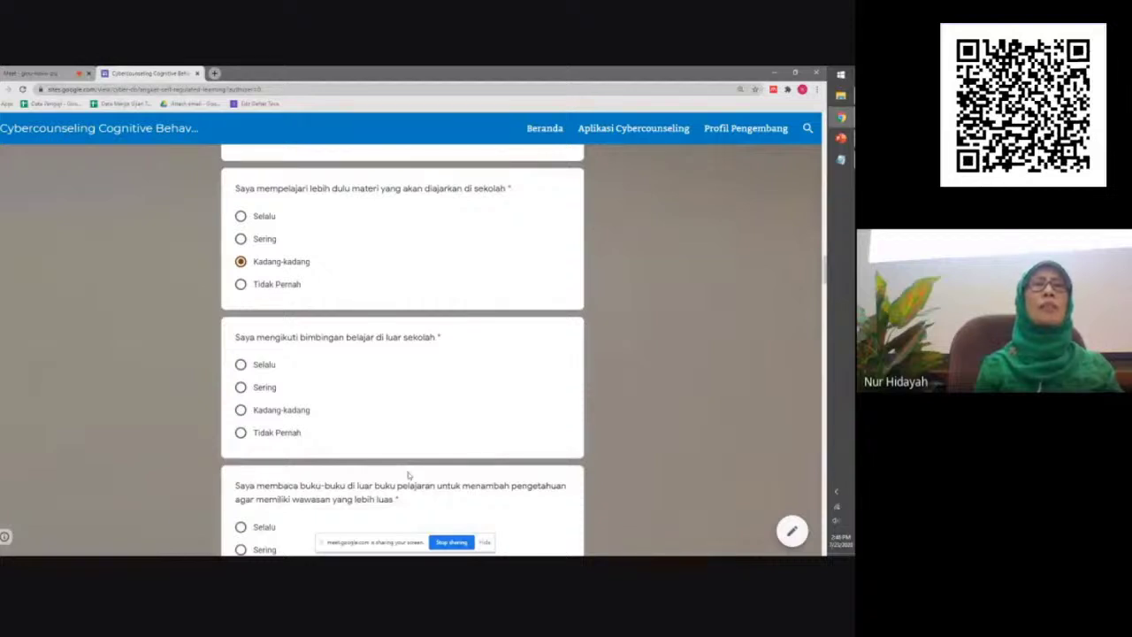
click(241, 413)
scroll(412, 474, down, 1)
scroll(413, 475, down, 2)
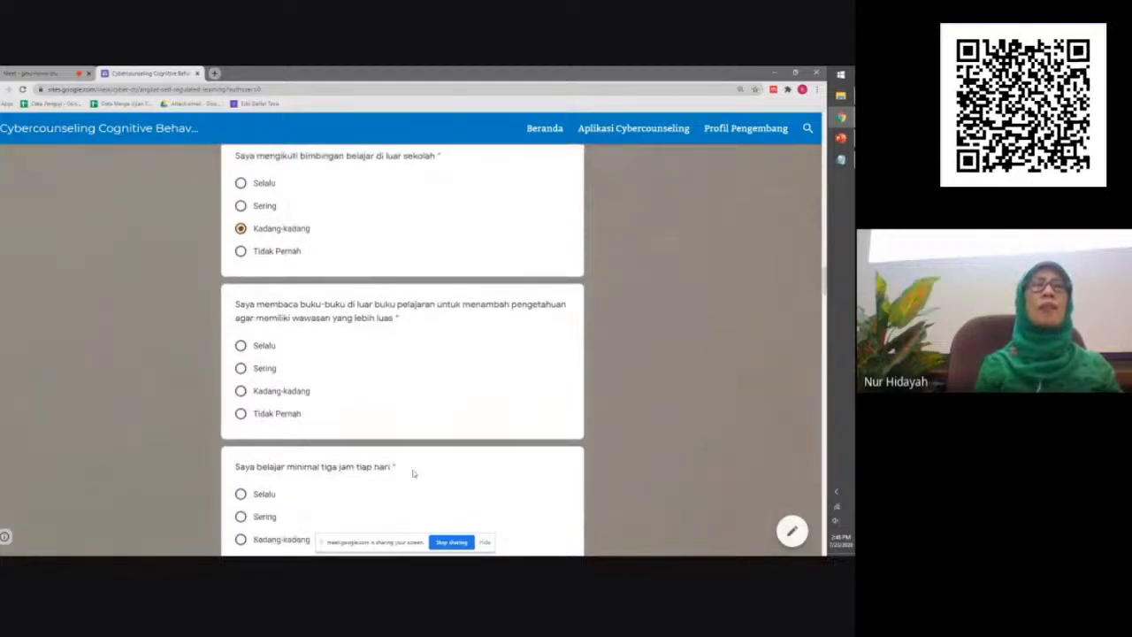
Answer Kadang-kadang for extra books and three-hour study, Sering for group study
click(241, 391)
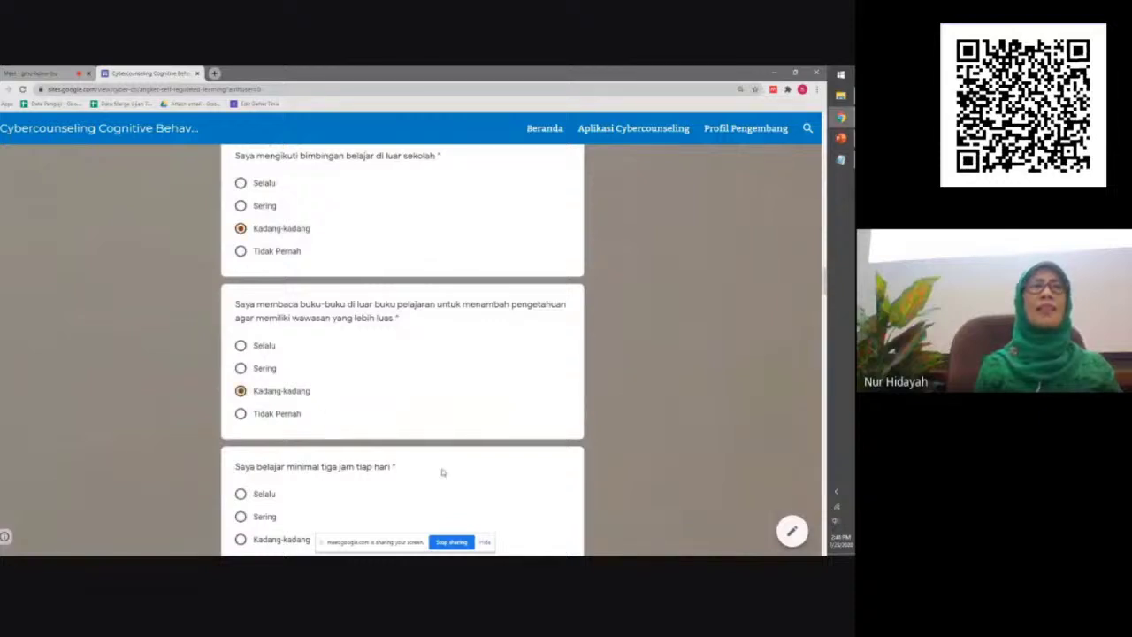
scroll(443, 473, down, 2)
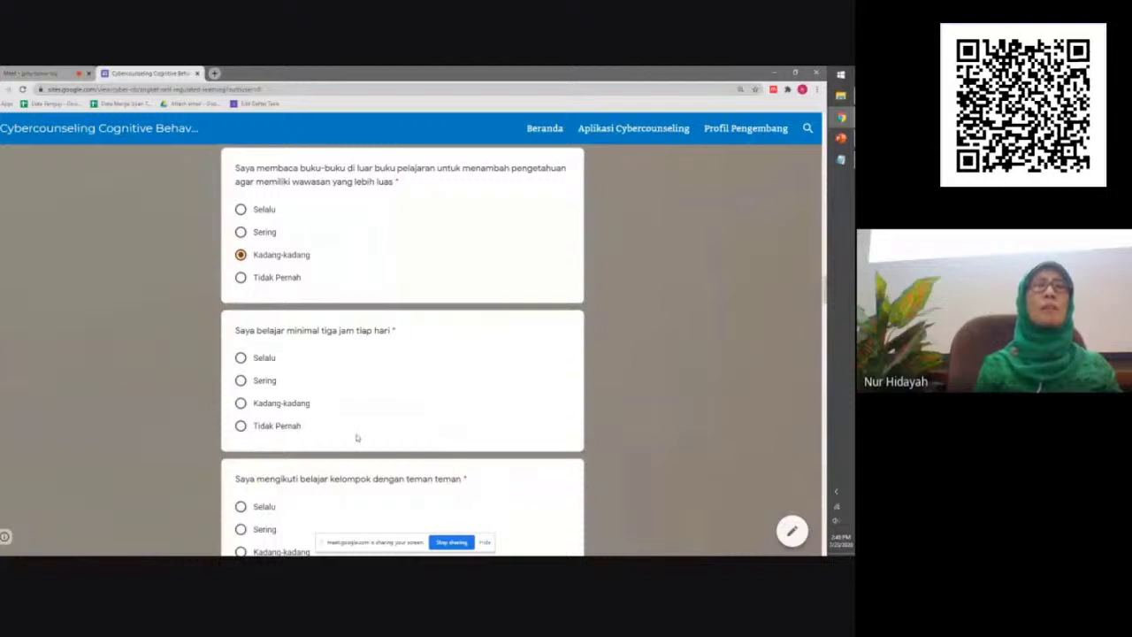
click(242, 405)
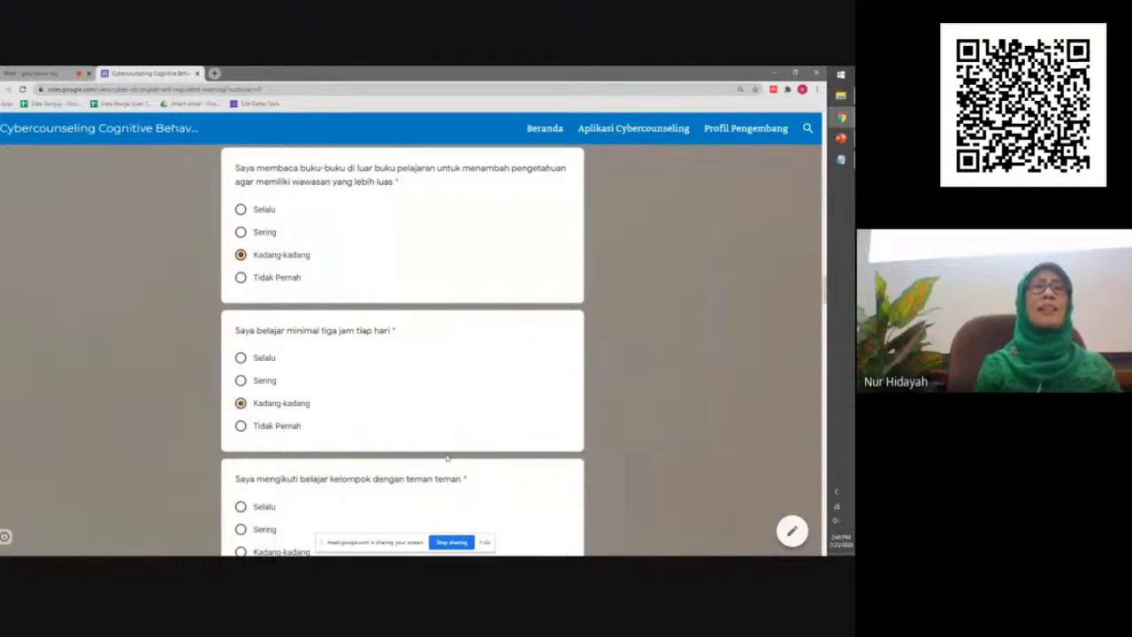
scroll(447, 458, down, 3)
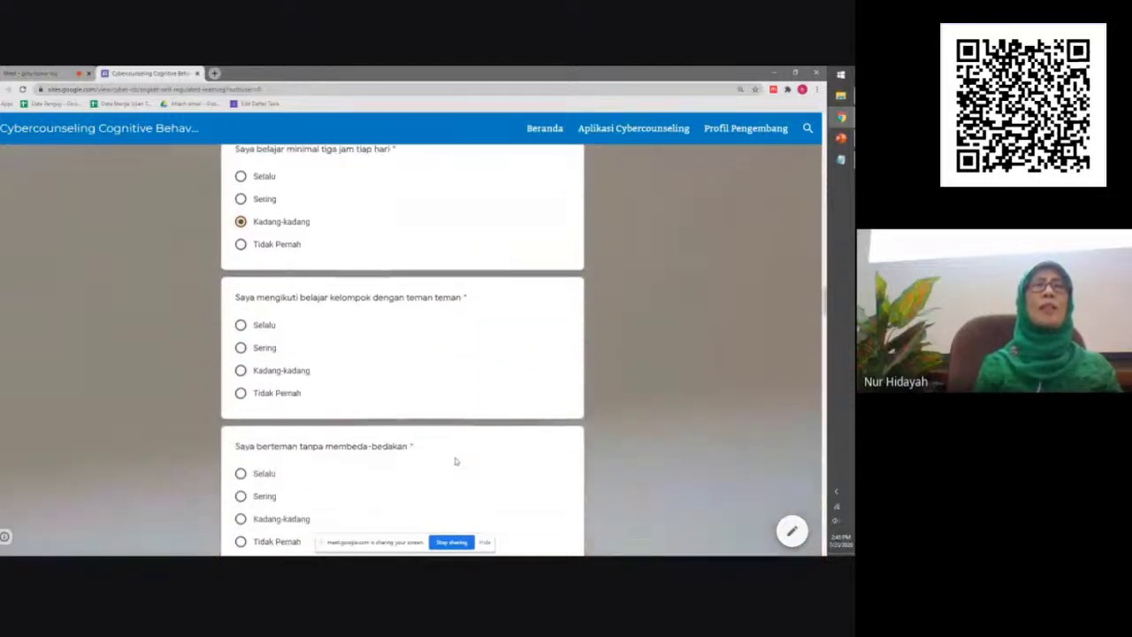
click(241, 349)
scroll(472, 466, down, 3)
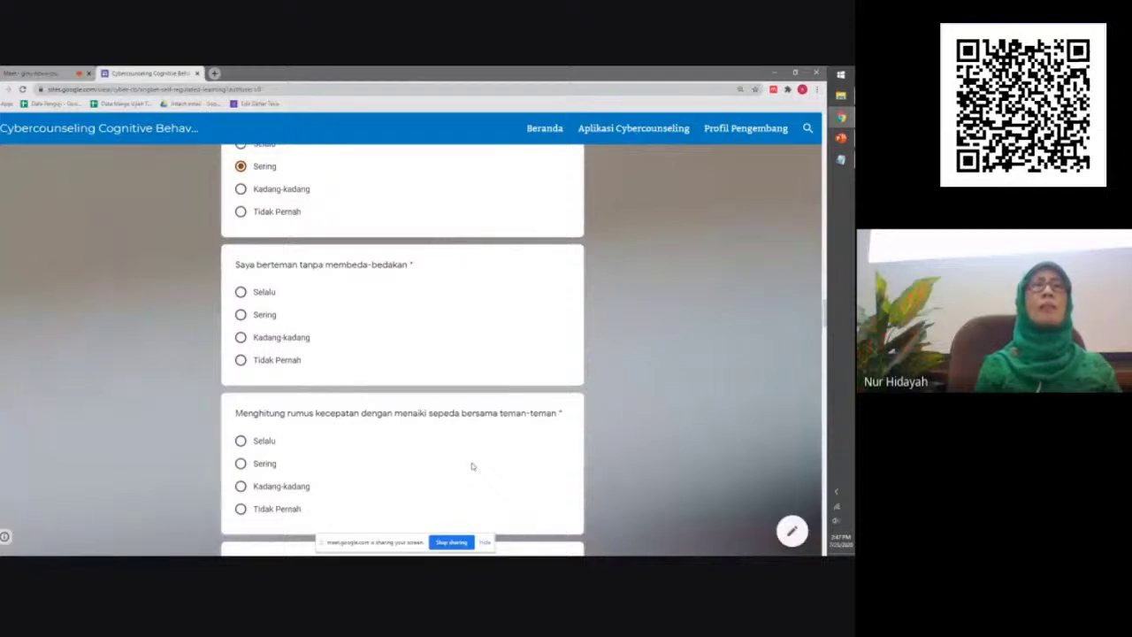
Answer Sering for friendship, Tidak Pernah for speed-formula cycling, Sering for observing community events
click(241, 314)
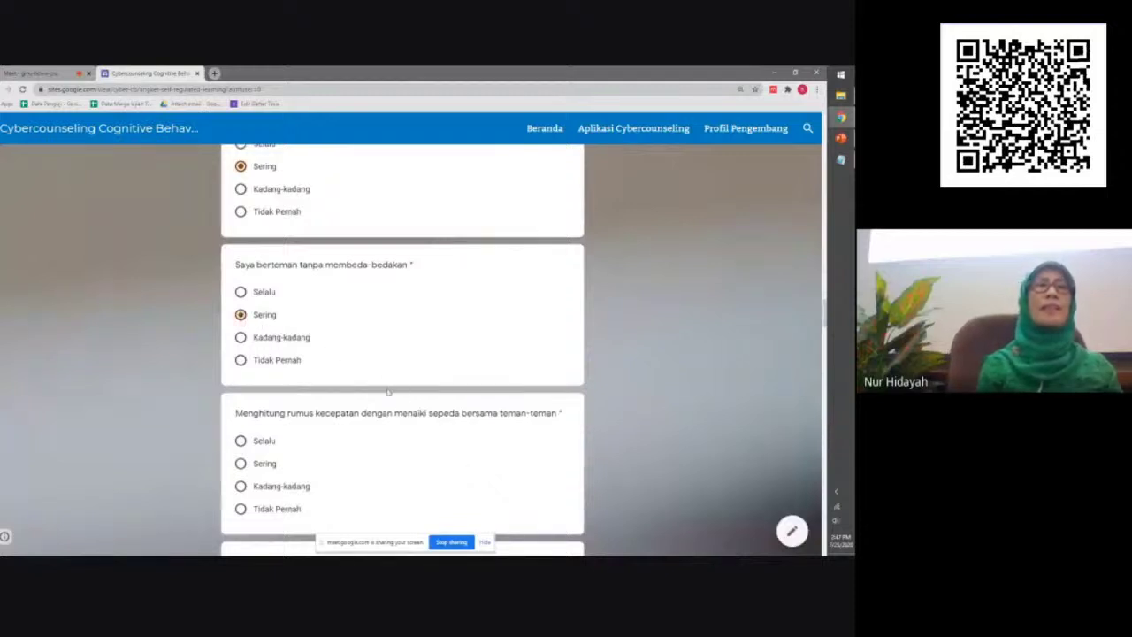
scroll(464, 457, down, 2)
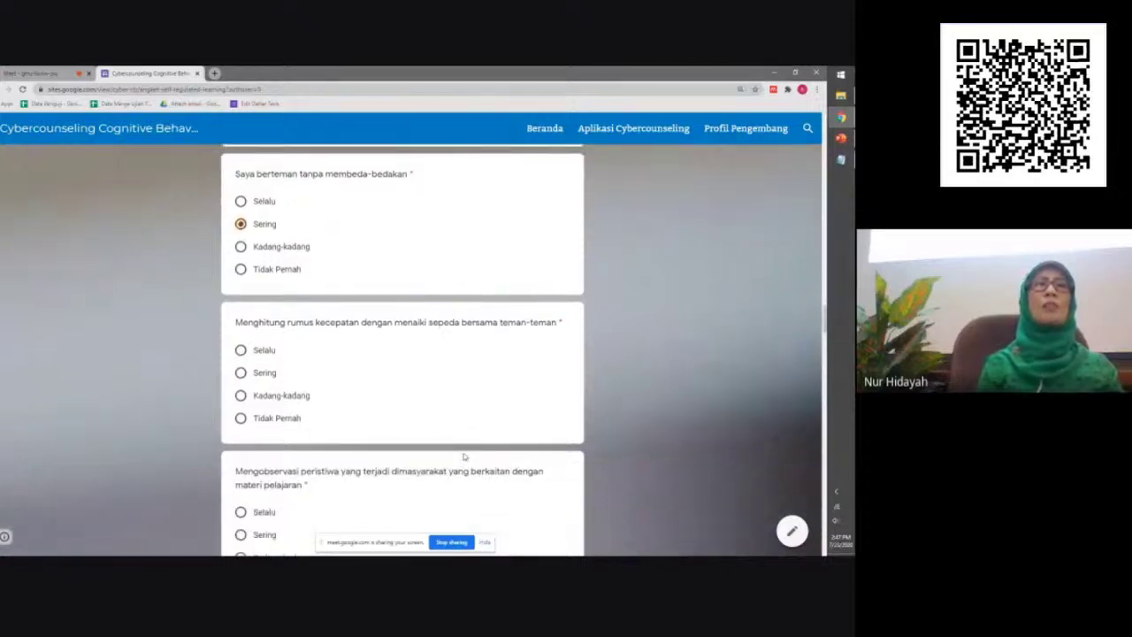
scroll(464, 456, down, 1)
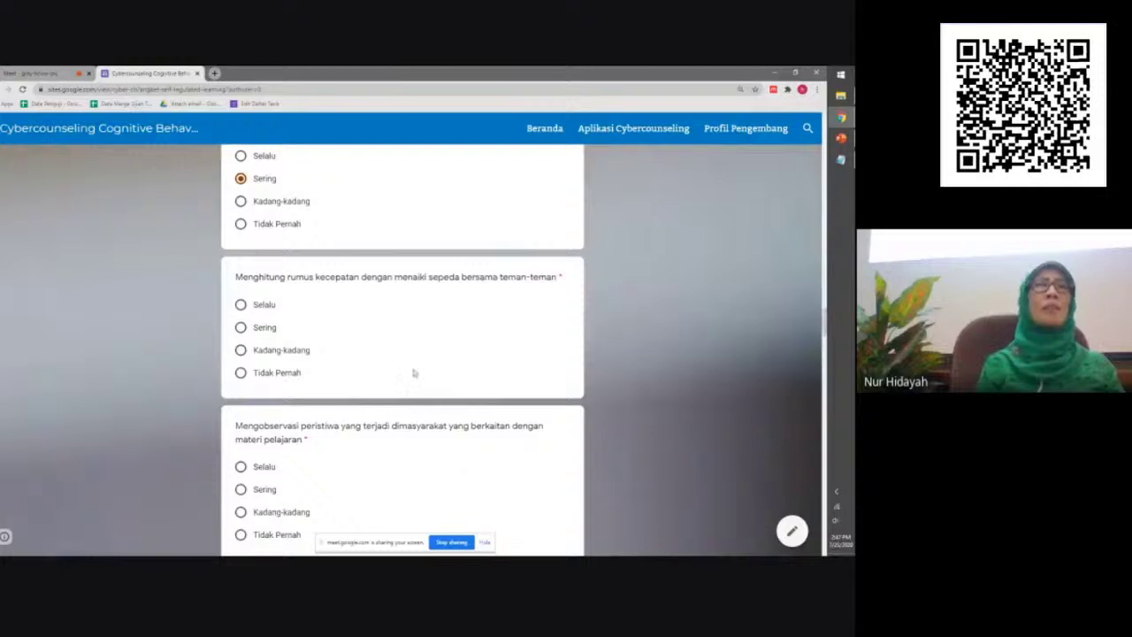
click(268, 377)
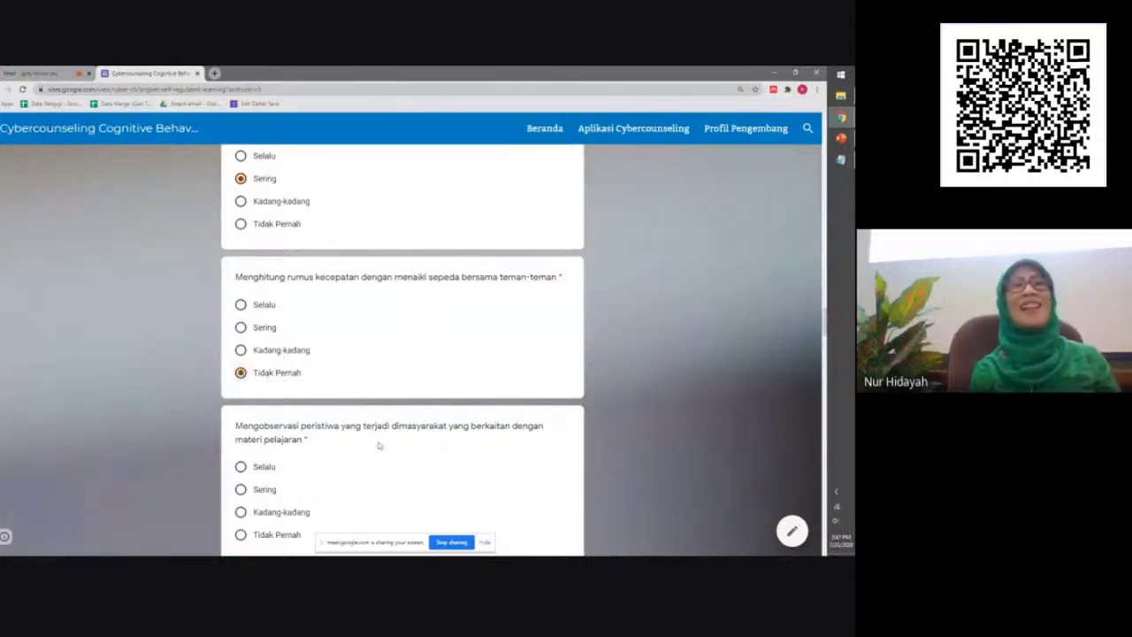
scroll(379, 445, down, 2)
scroll(381, 445, down, 2)
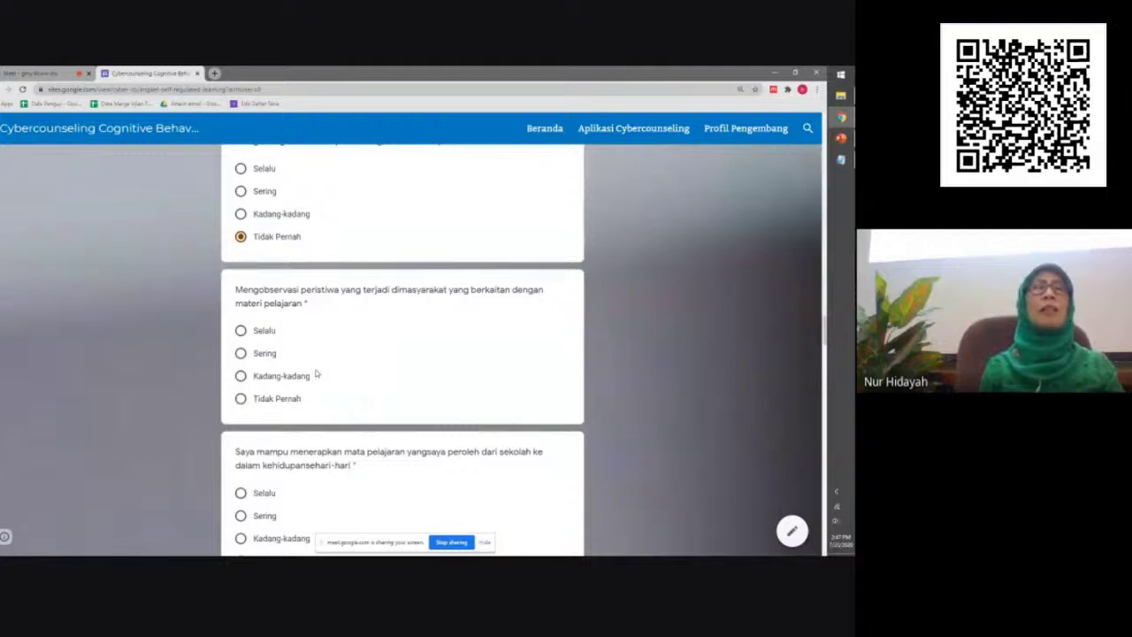
click(256, 356)
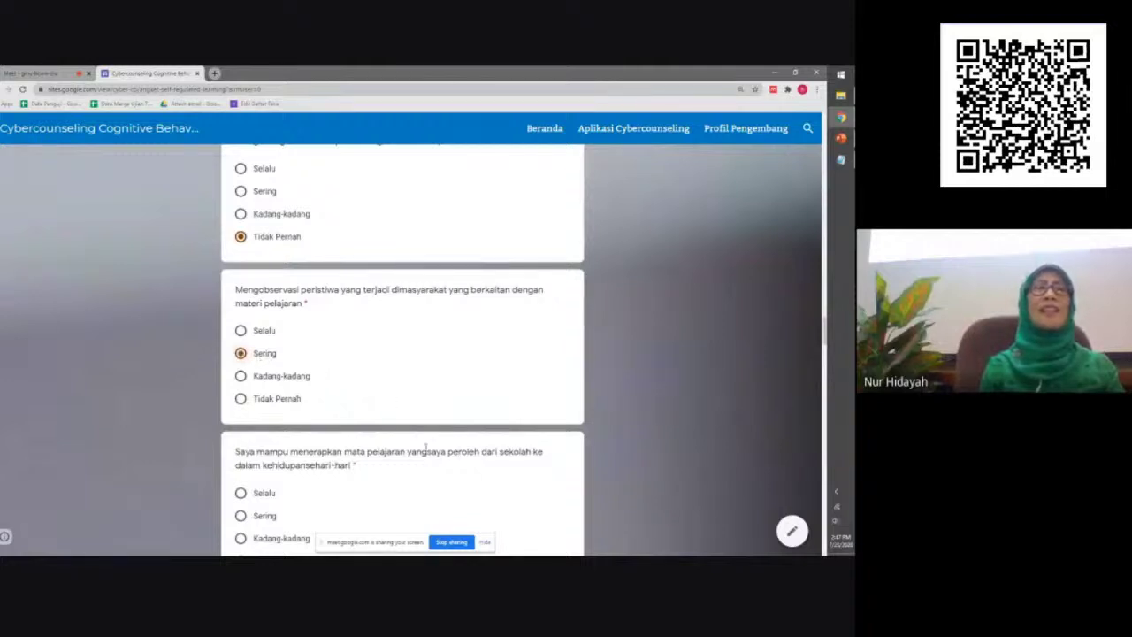
scroll(425, 448, down, 2)
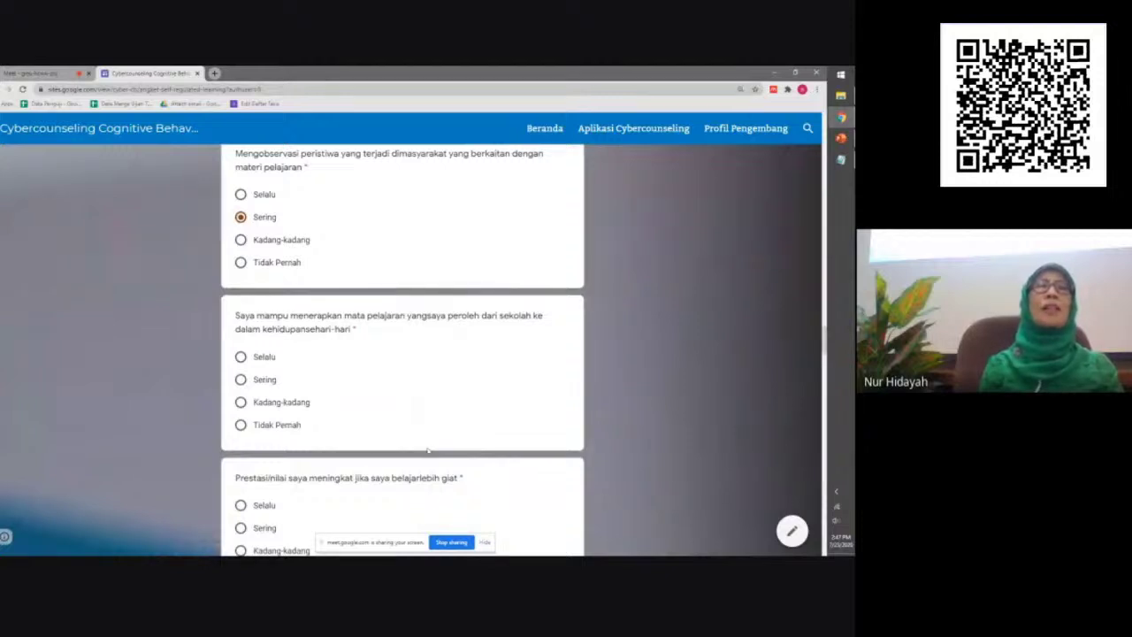
Answer Sering for applying lessons and Prestasi/nilai, Kadang-kadang for the daily schedule
click(253, 378)
scroll(474, 441, down, 2)
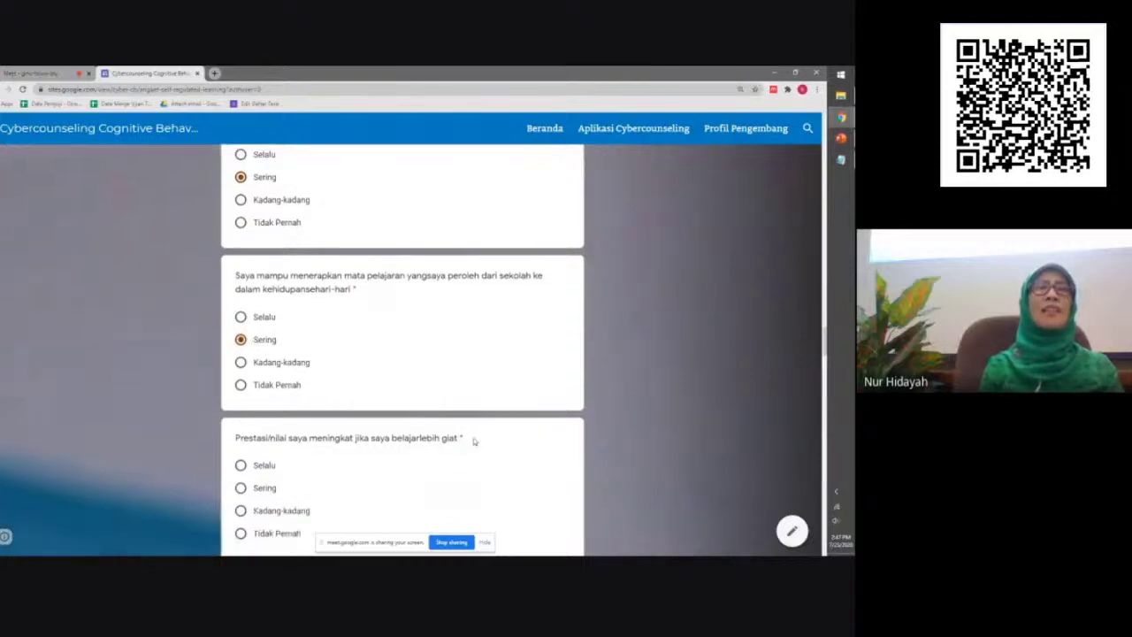
scroll(473, 442, down, 1)
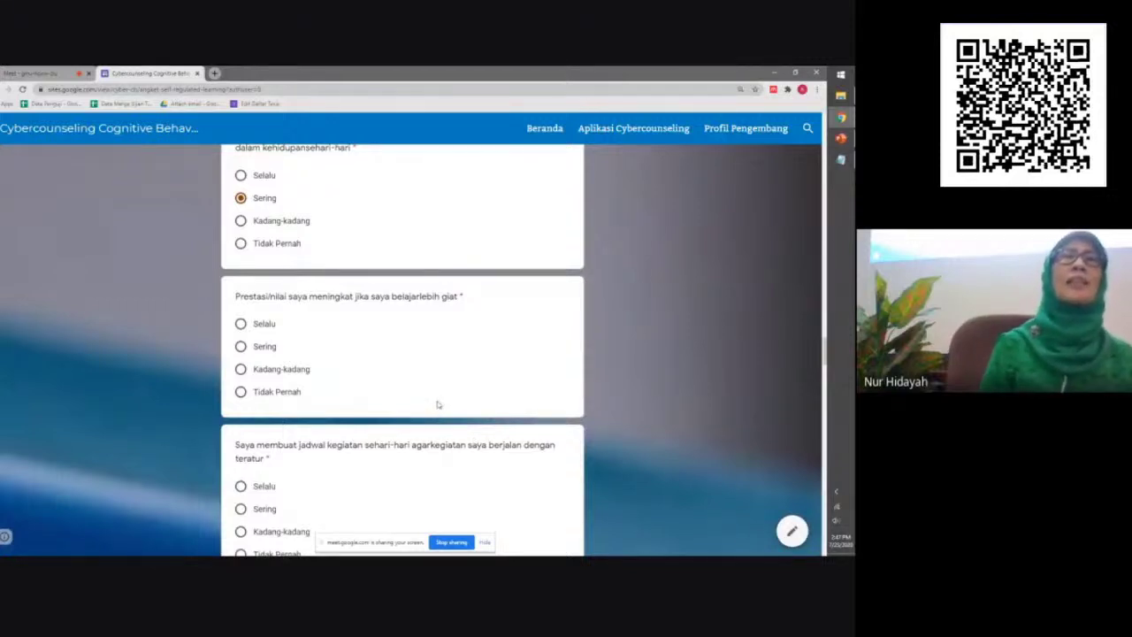
click(241, 346)
scroll(469, 438, down, 4)
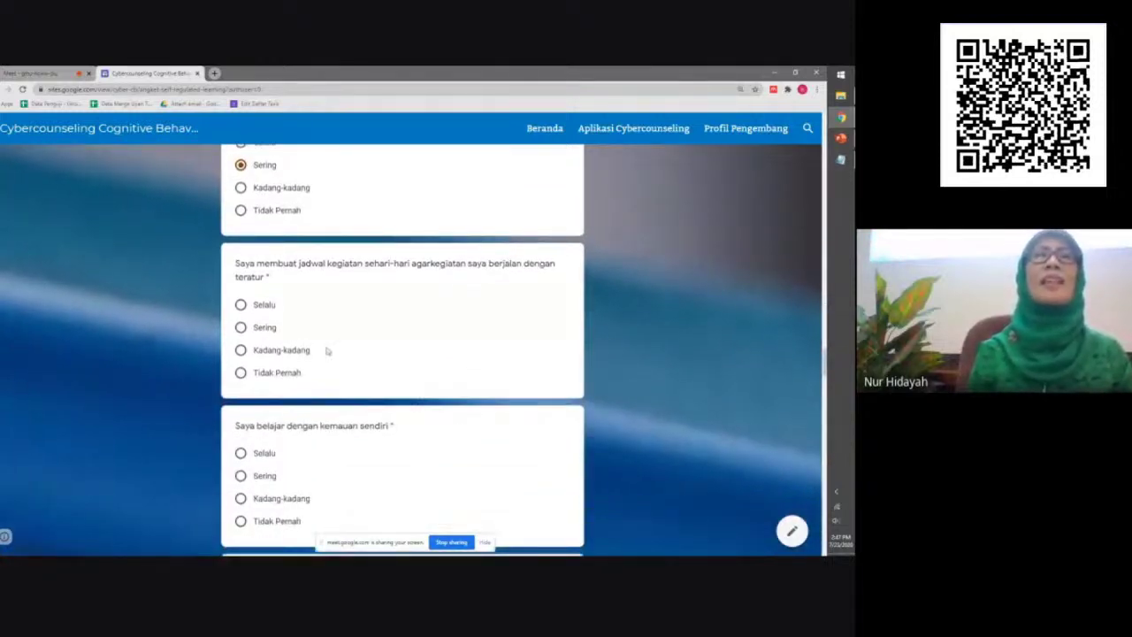
click(241, 350)
scroll(462, 449, down, 2)
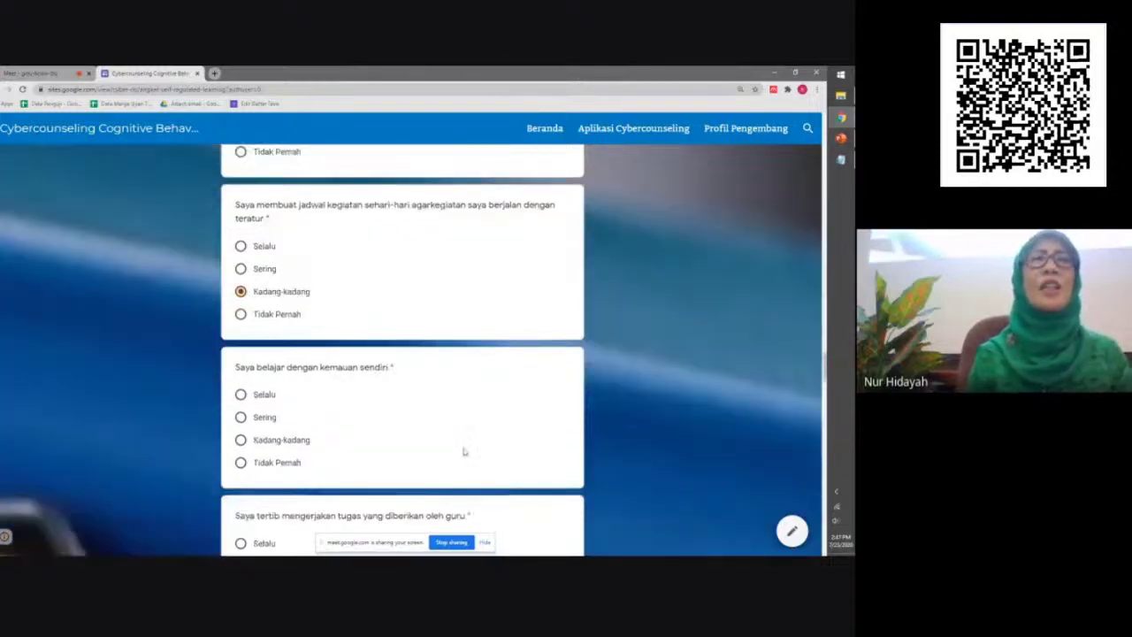
scroll(463, 451, down, 1)
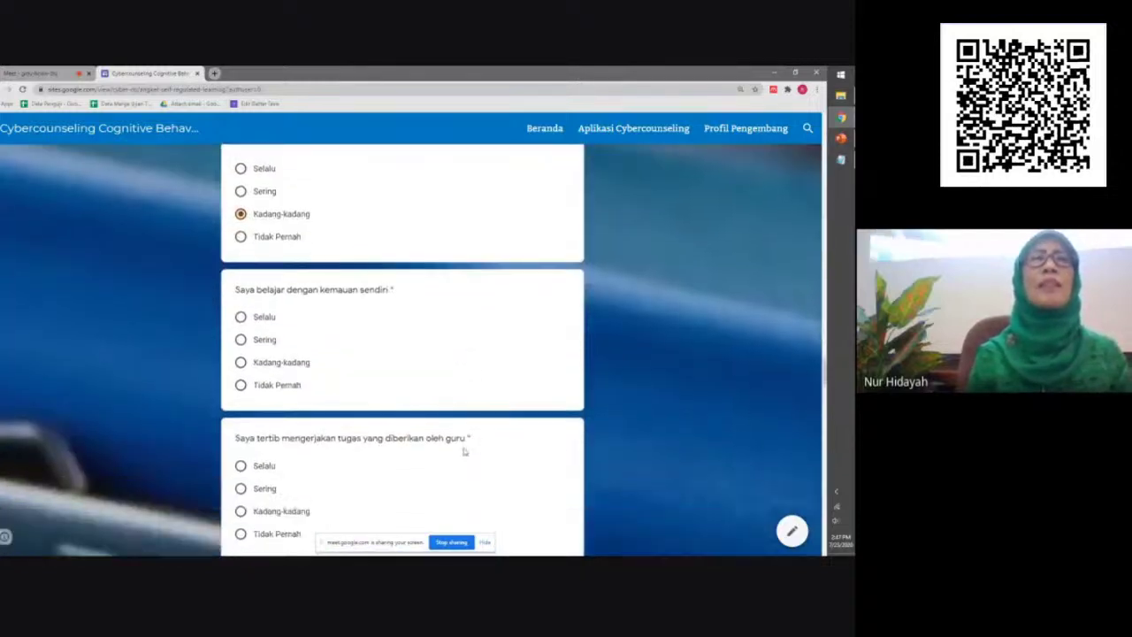
Answer Sering for own initiative, online material and sightseeing; Kadang-kadang for teacher's assignments
click(241, 340)
scroll(473, 458, down, 2)
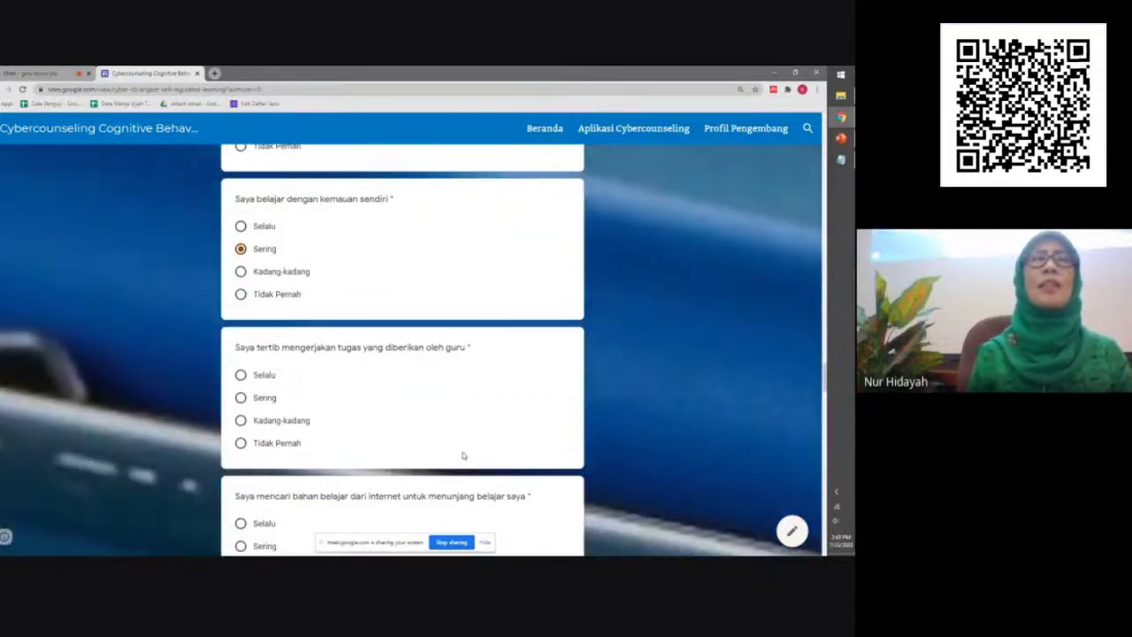
click(284, 423)
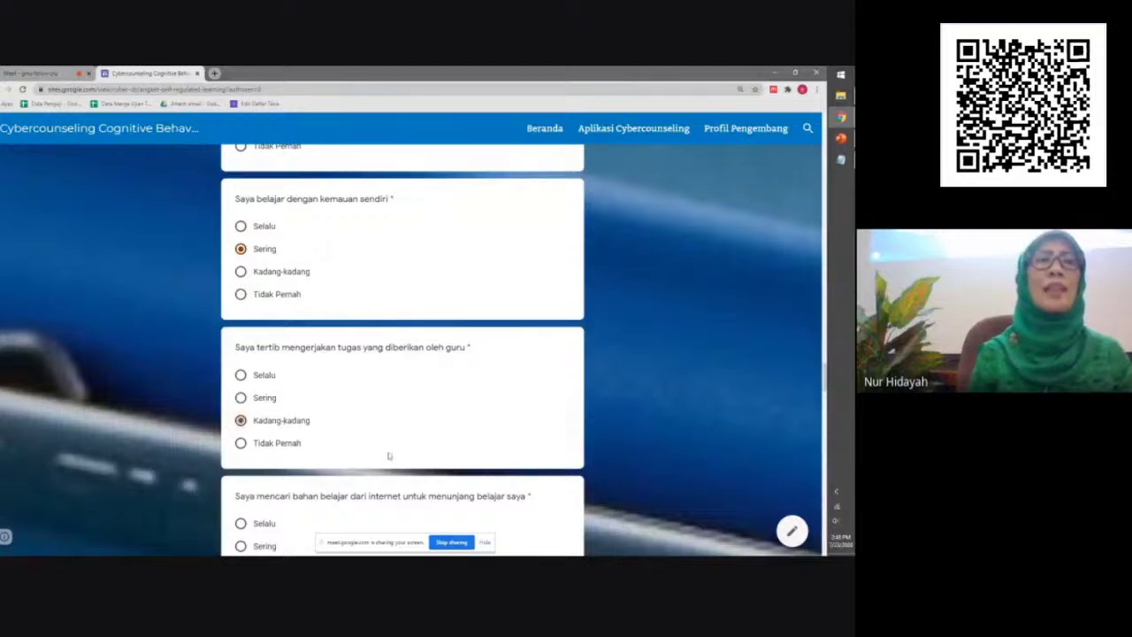
scroll(447, 469, down, 1)
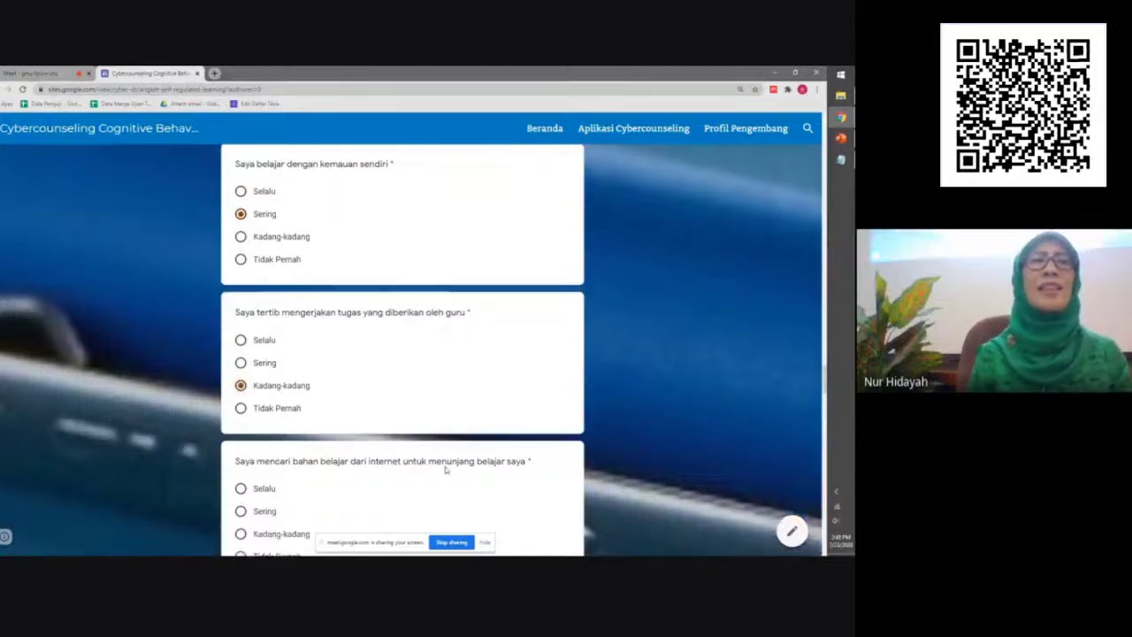
scroll(447, 471, down, 3)
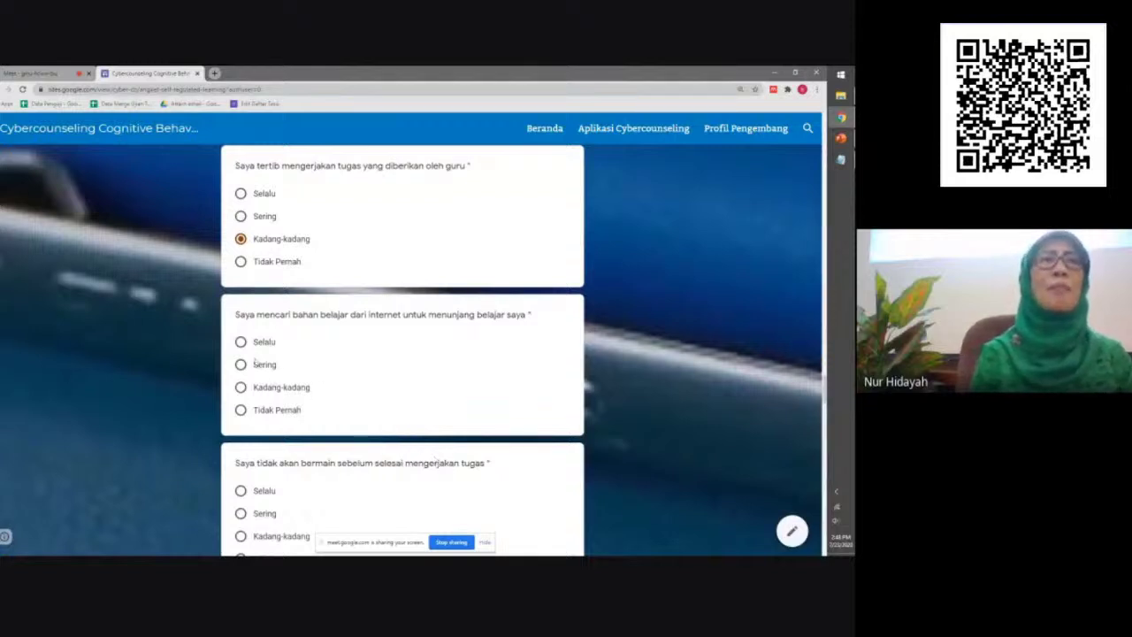
click(255, 364)
scroll(404, 430, down, 4)
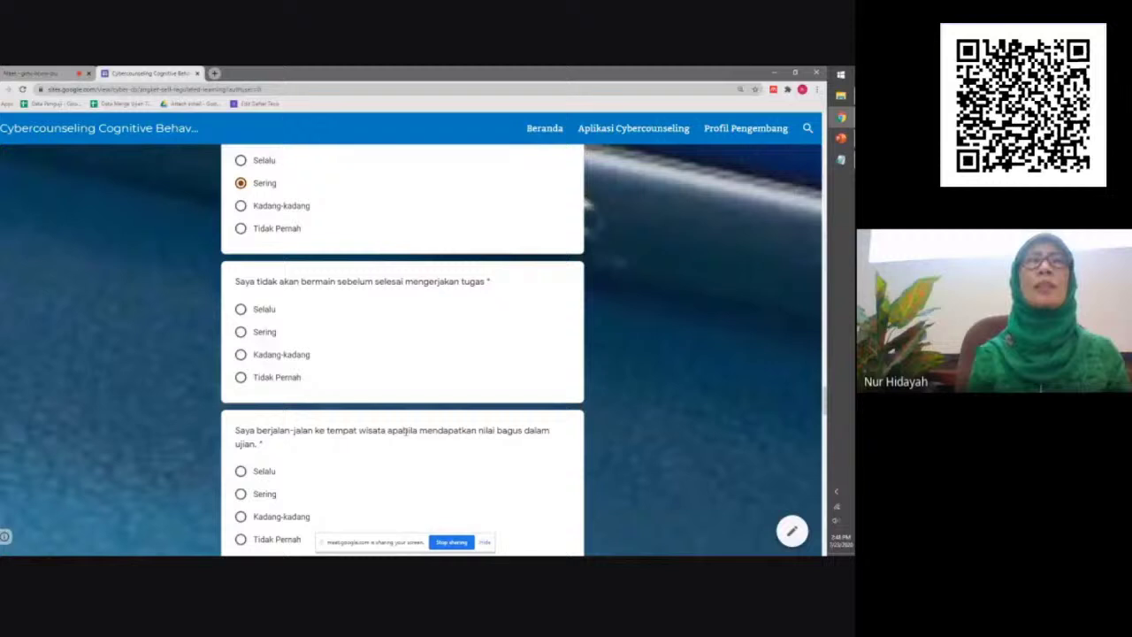
click(241, 494)
scroll(443, 460, down, 3)
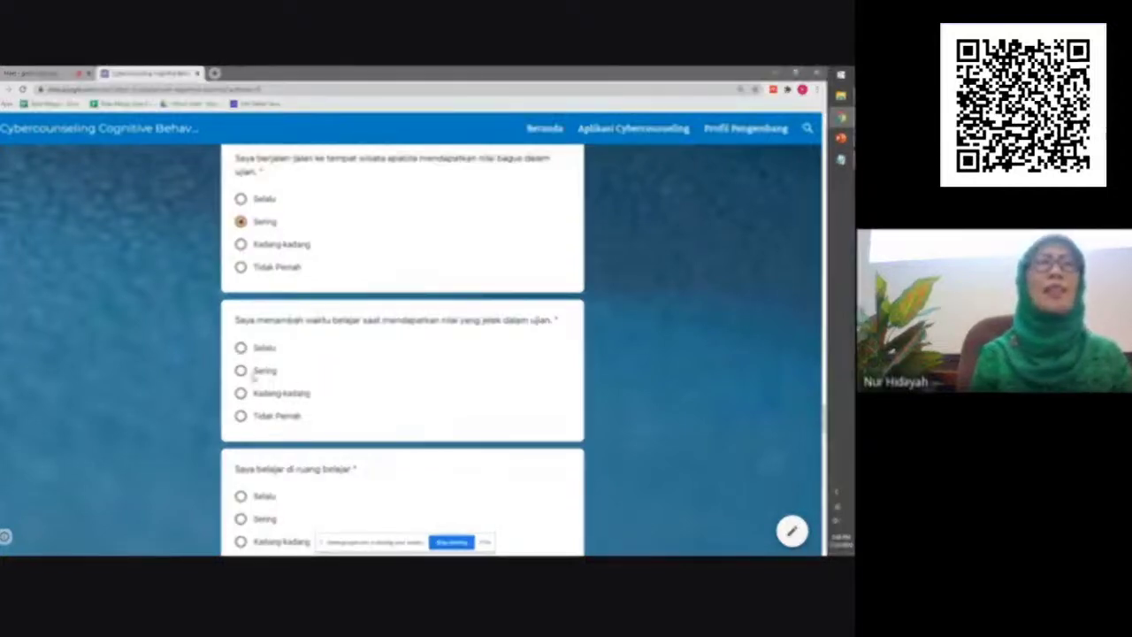
Answer Sering for extra study after bad grades, Tidak Pernah for study room, Kadang-kadang for music, sleep, free time
click(240, 372)
scroll(470, 466, down, 2)
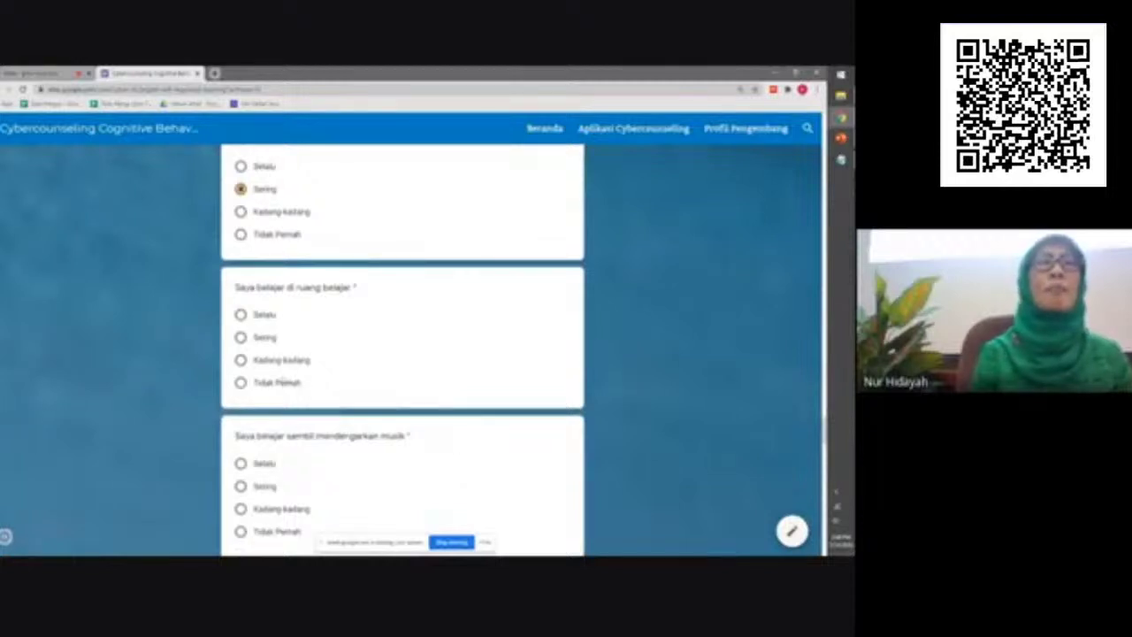
click(281, 384)
scroll(483, 467, down, 2)
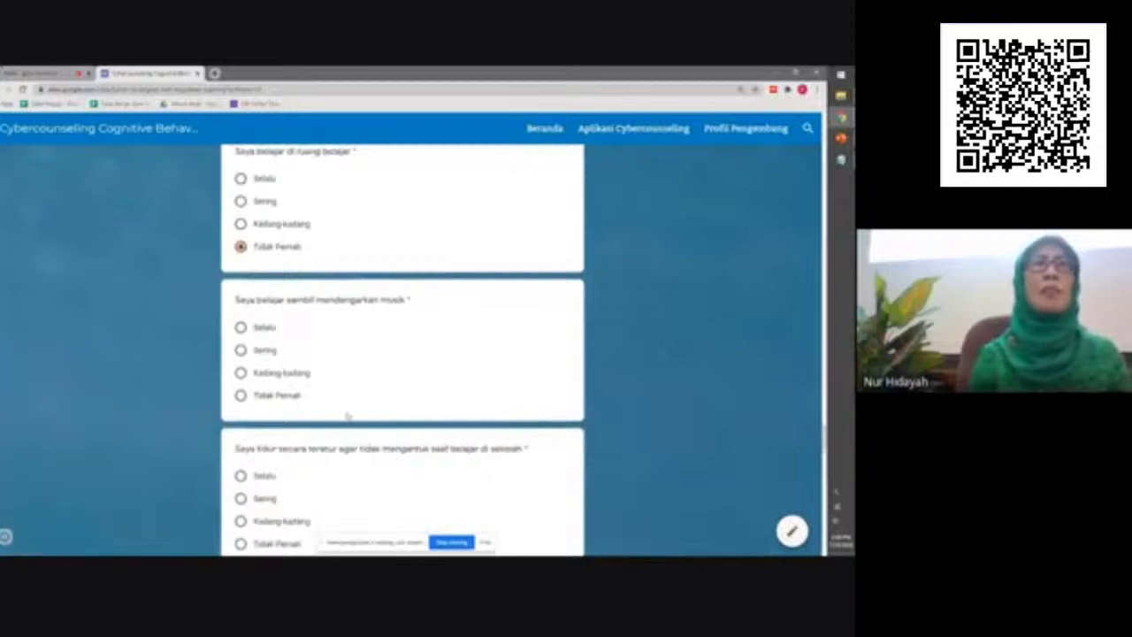
click(310, 380)
scroll(505, 471, down, 2)
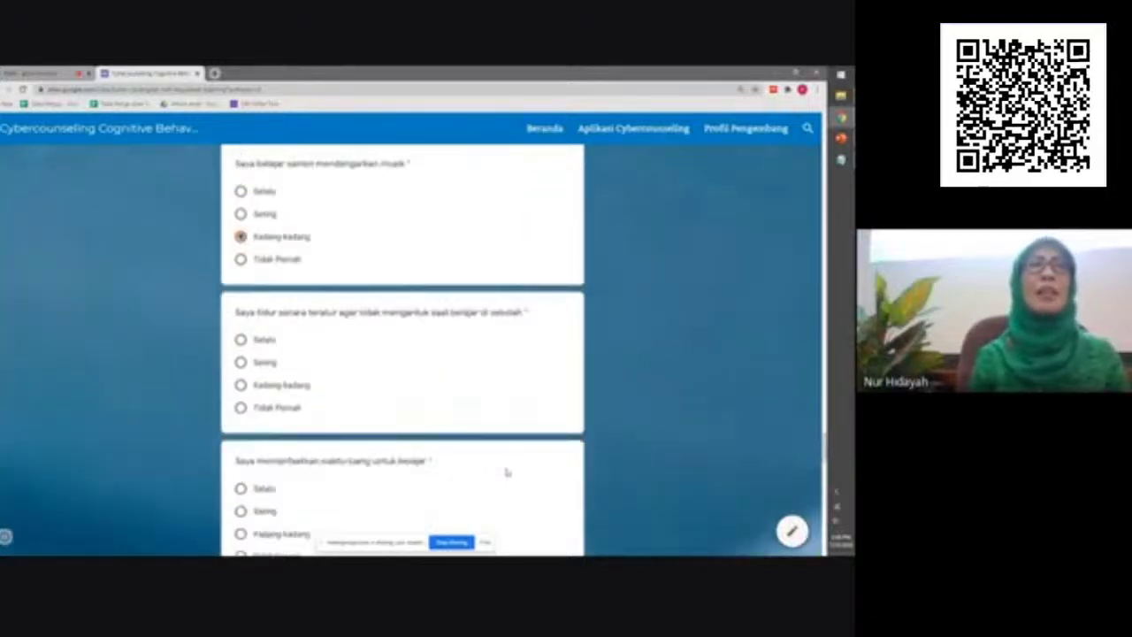
click(280, 386)
scroll(478, 480, down, 3)
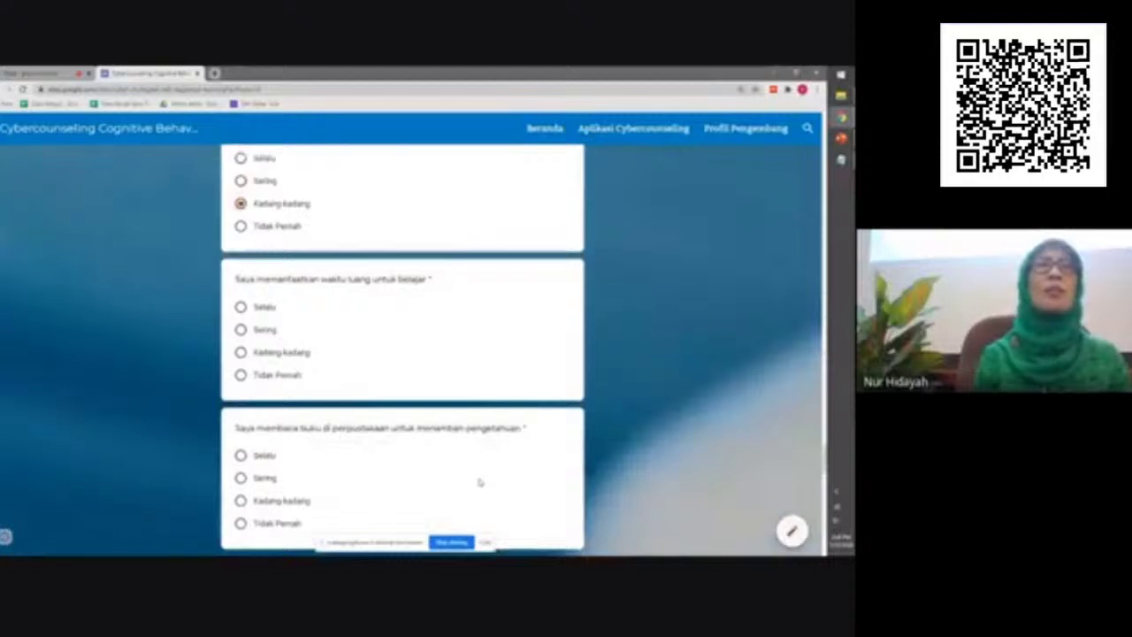
click(293, 358)
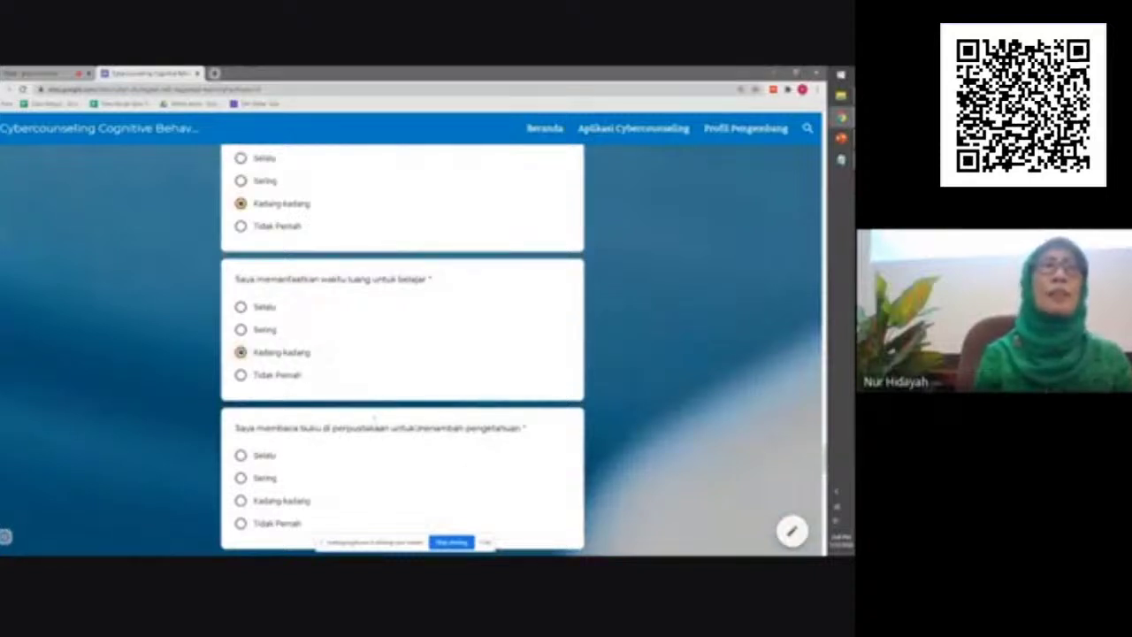
scroll(483, 465, down, 2)
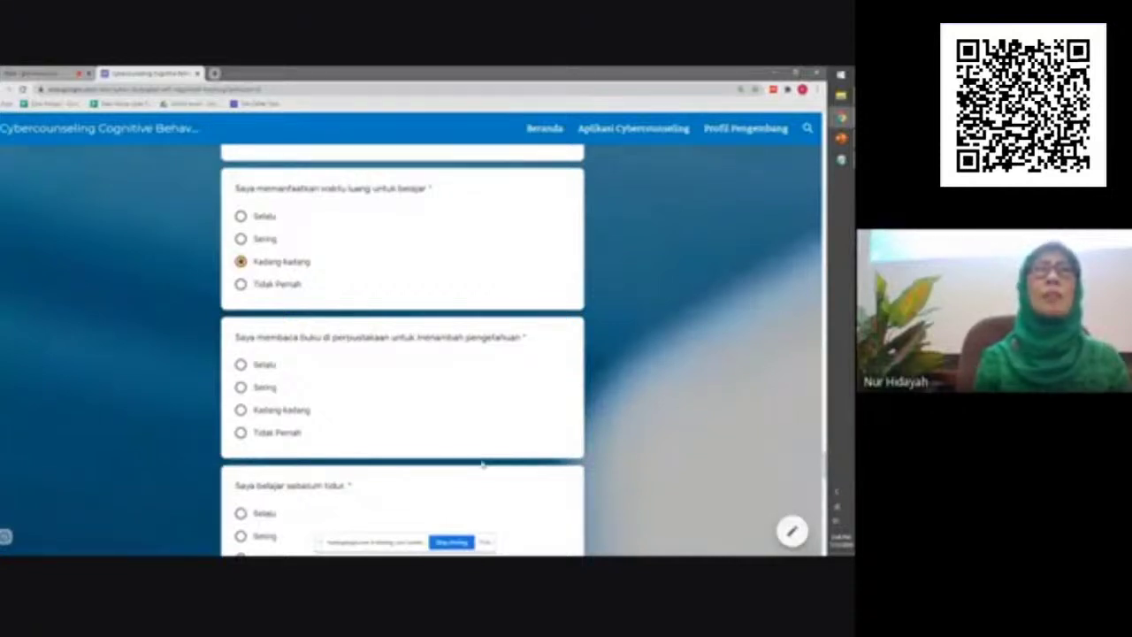
Answer Kadang-kadang for library books, scheduled study and asking teachers; Sering for studying before sleep
click(326, 414)
scroll(476, 467, down, 1)
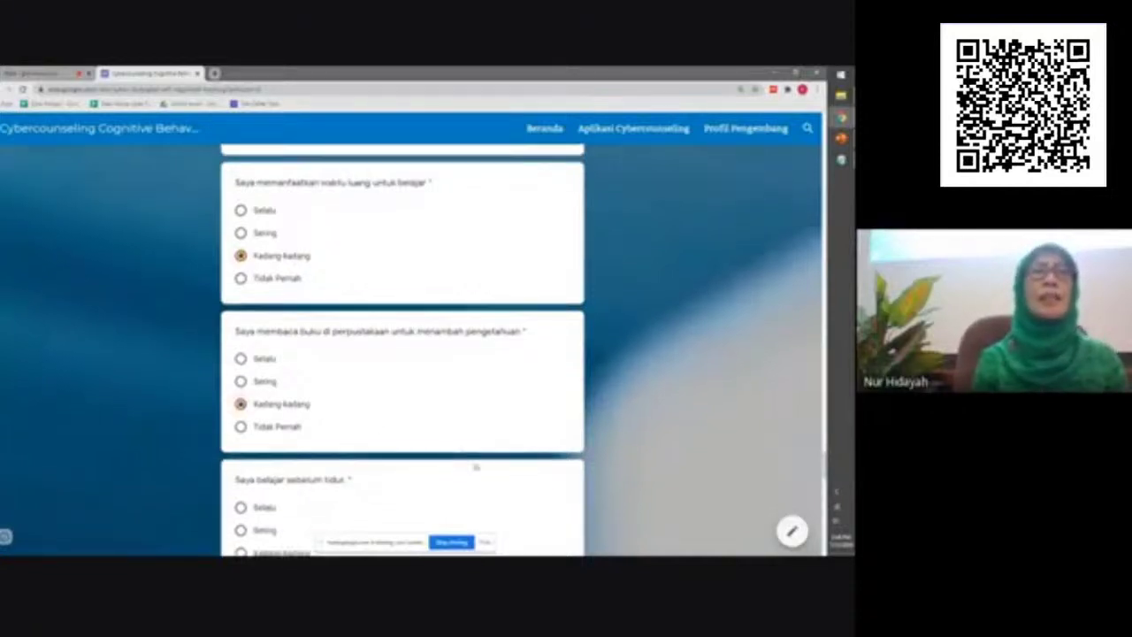
scroll(476, 467, down, 3)
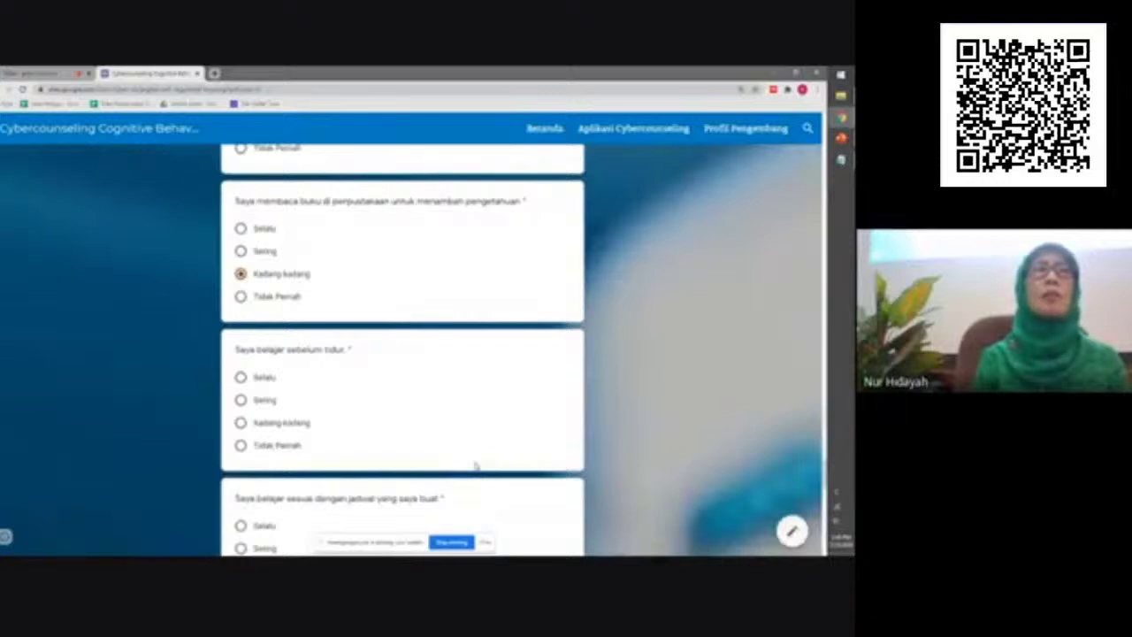
click(274, 403)
scroll(426, 460, down, 1)
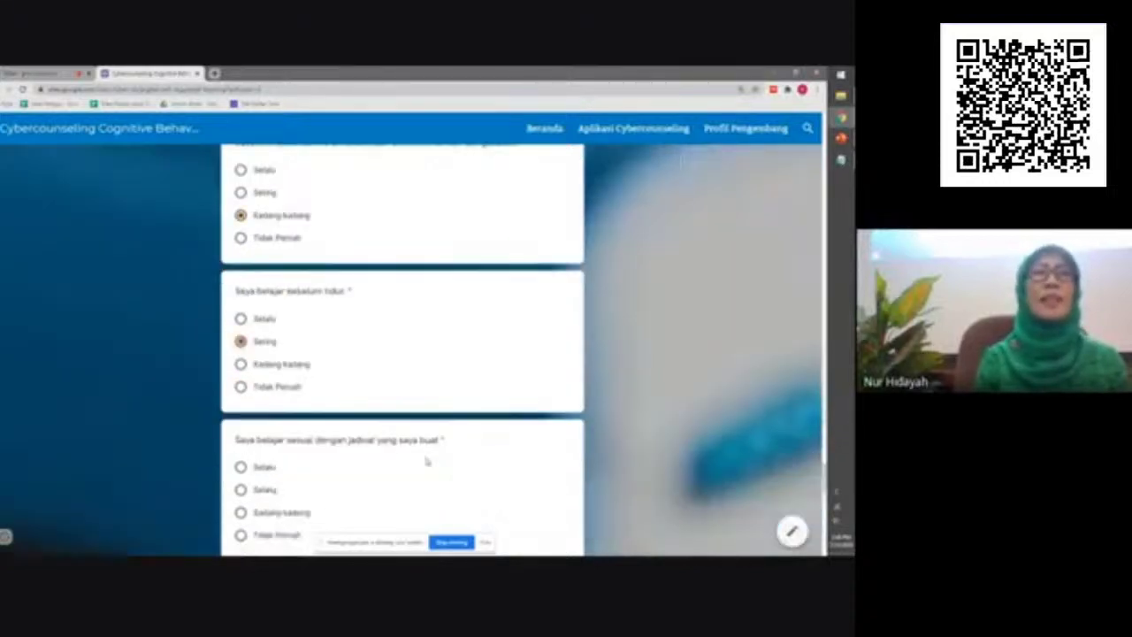
scroll(426, 461, down, 2)
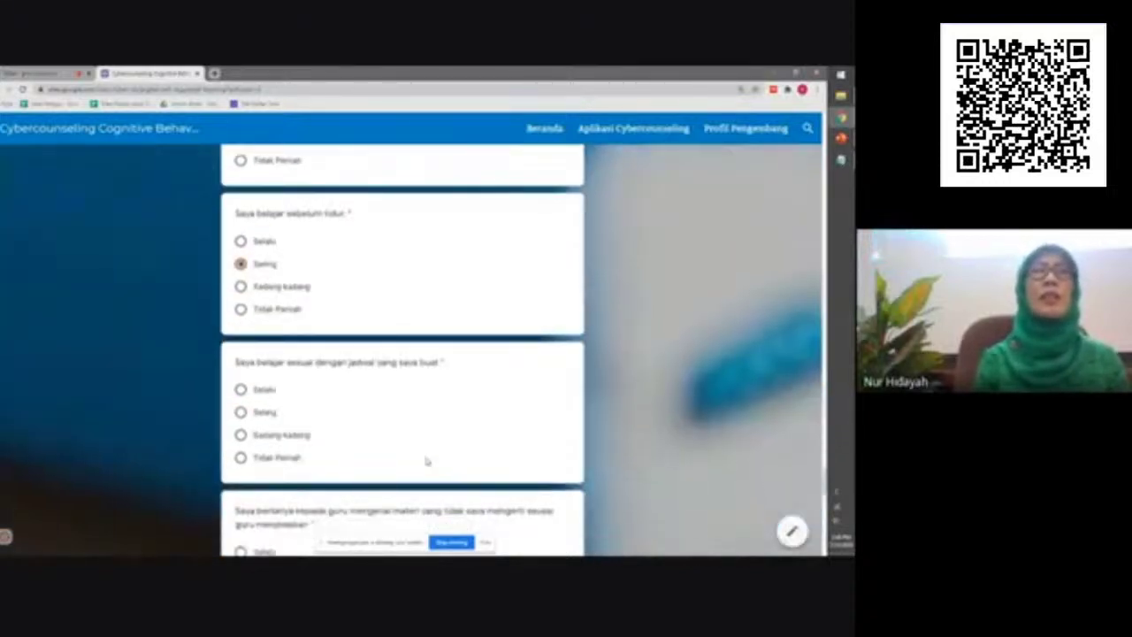
click(271, 438)
scroll(366, 467, down, 3)
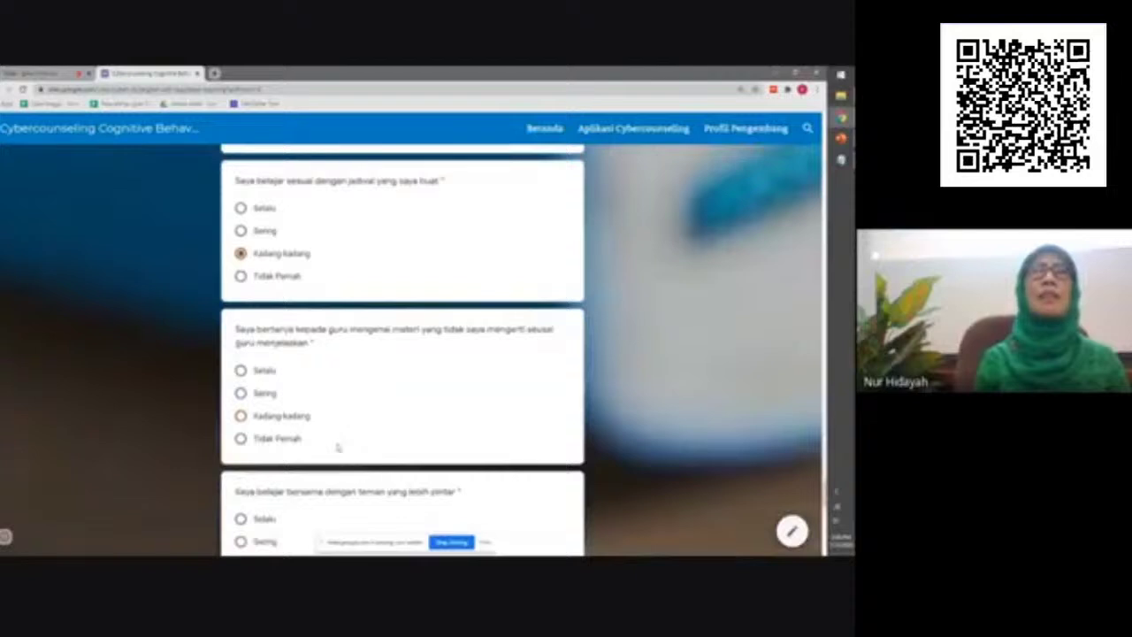
click(284, 423)
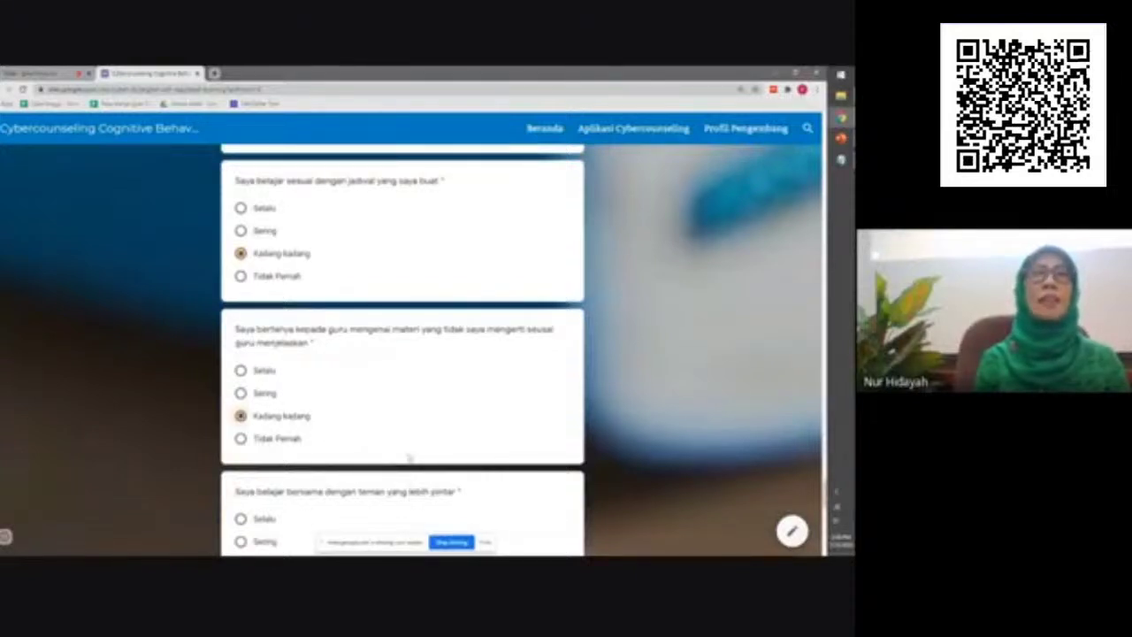
scroll(416, 461, down, 3)
scroll(423, 462, down, 2)
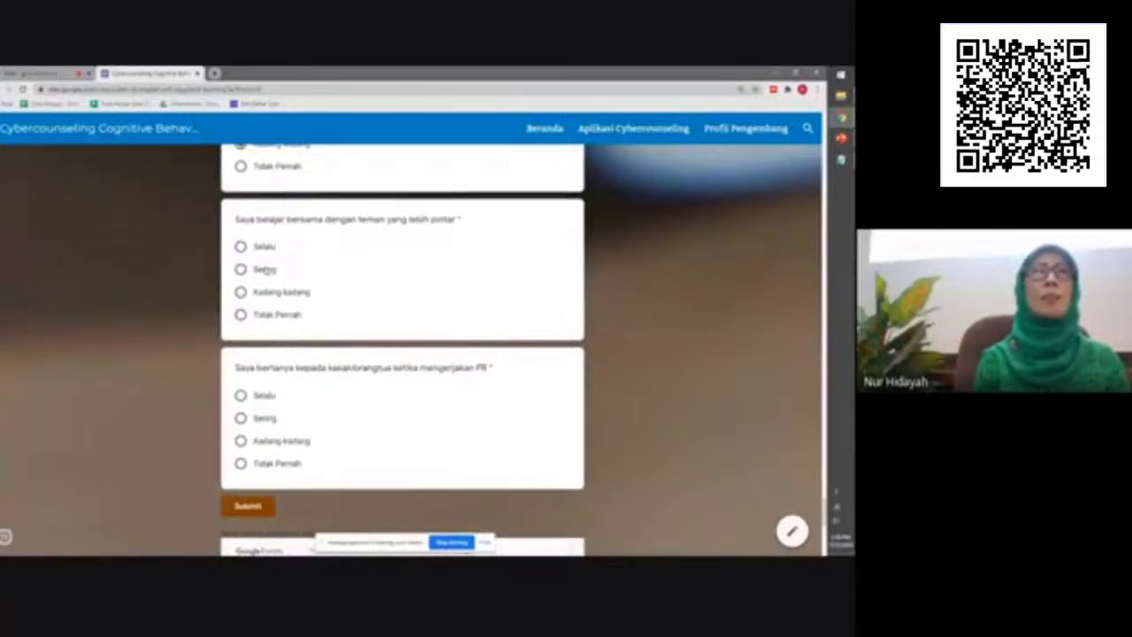
Answer Sering for studying with smarter friends and asking family about homework, then submit the form
click(266, 270)
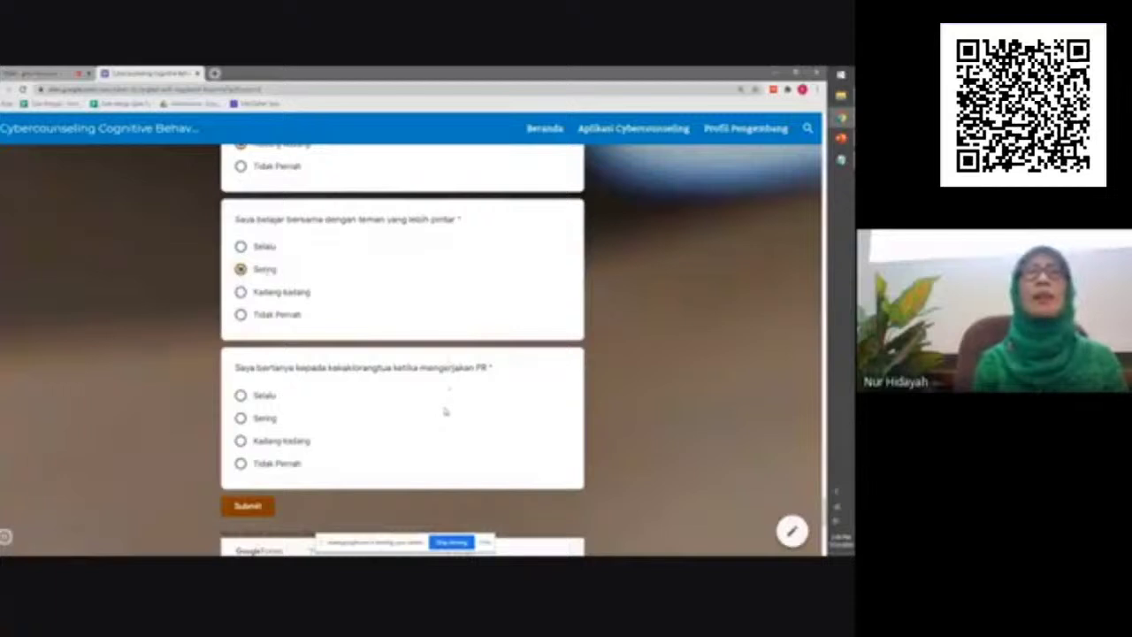
click(270, 426)
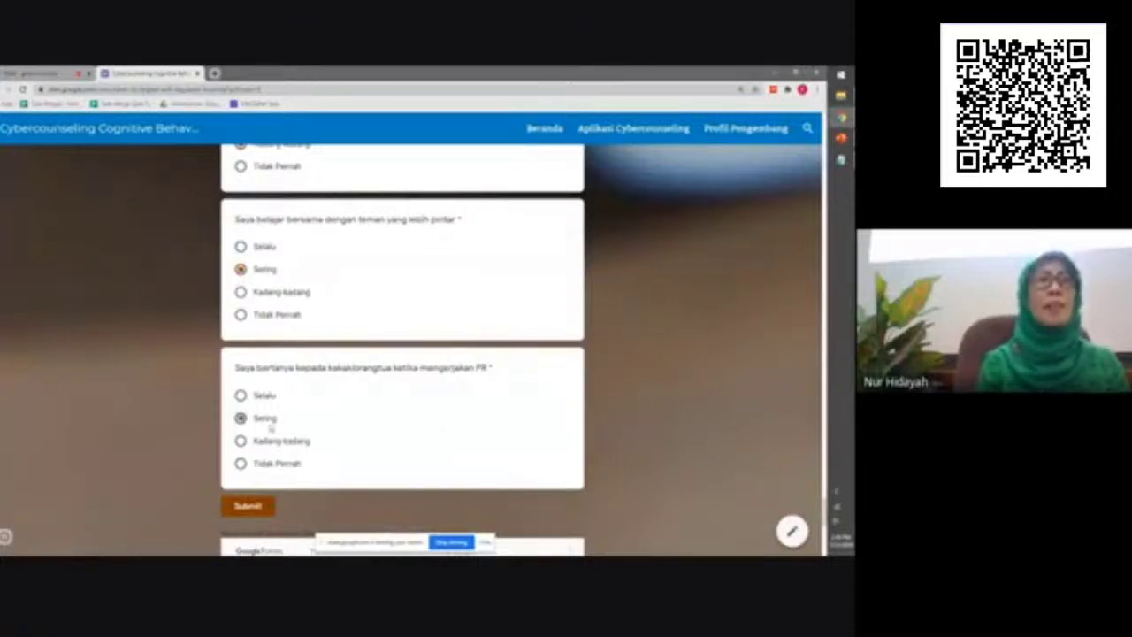
scroll(304, 522, down, 2)
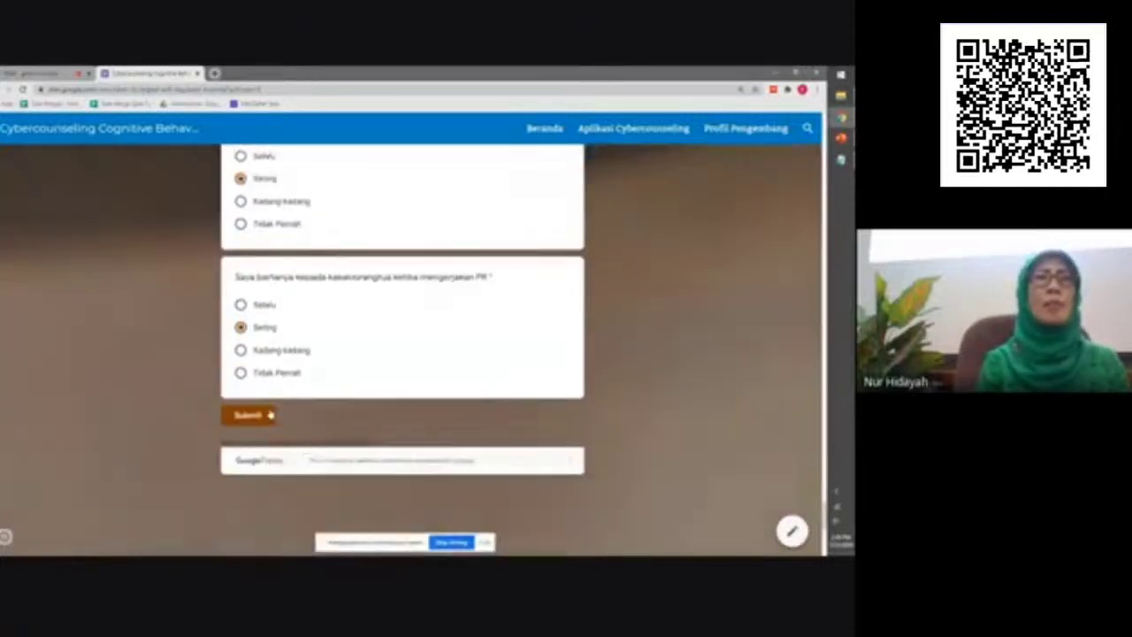
click(250, 414)
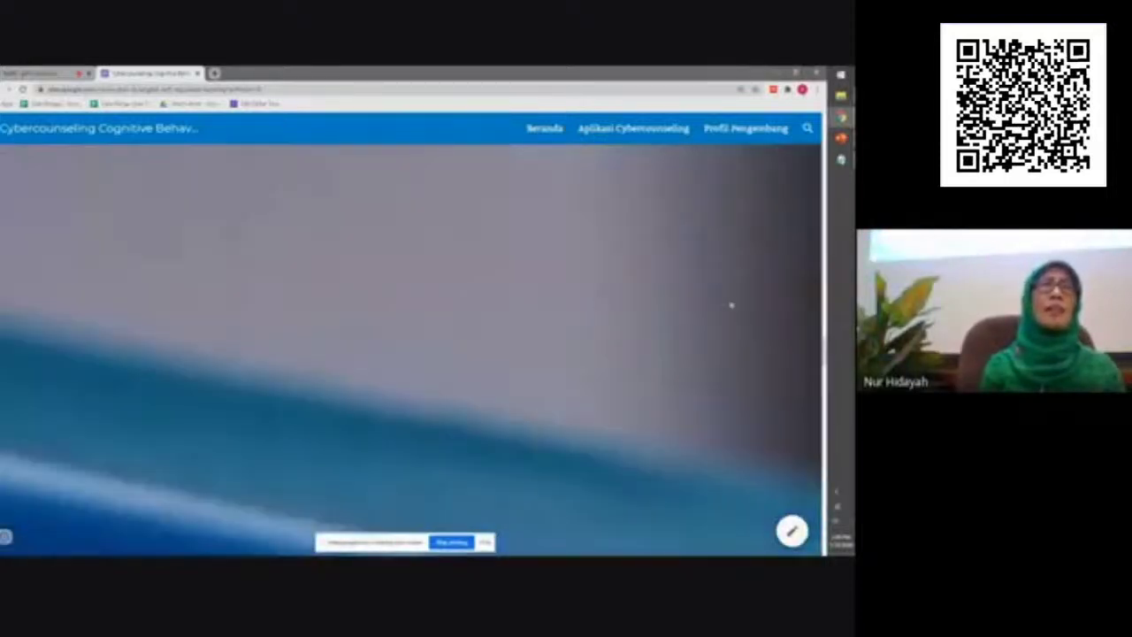
Scroll up to view the thank-you confirmation, then go to the Aplikasi Cybercounseling page
drag(833, 360, 816, 137)
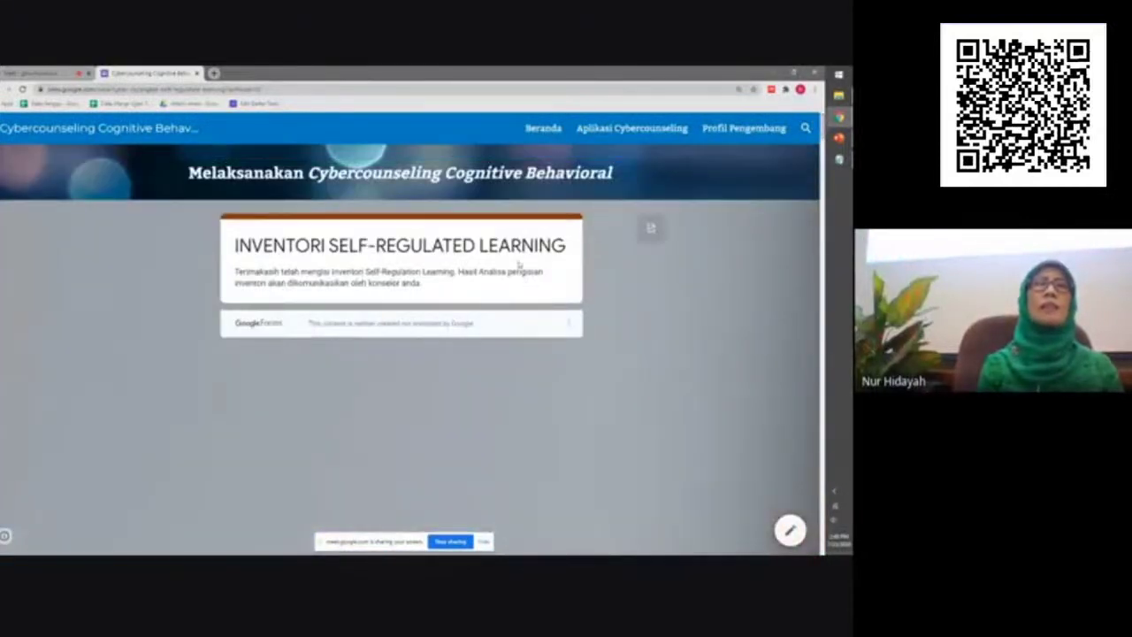
click(607, 133)
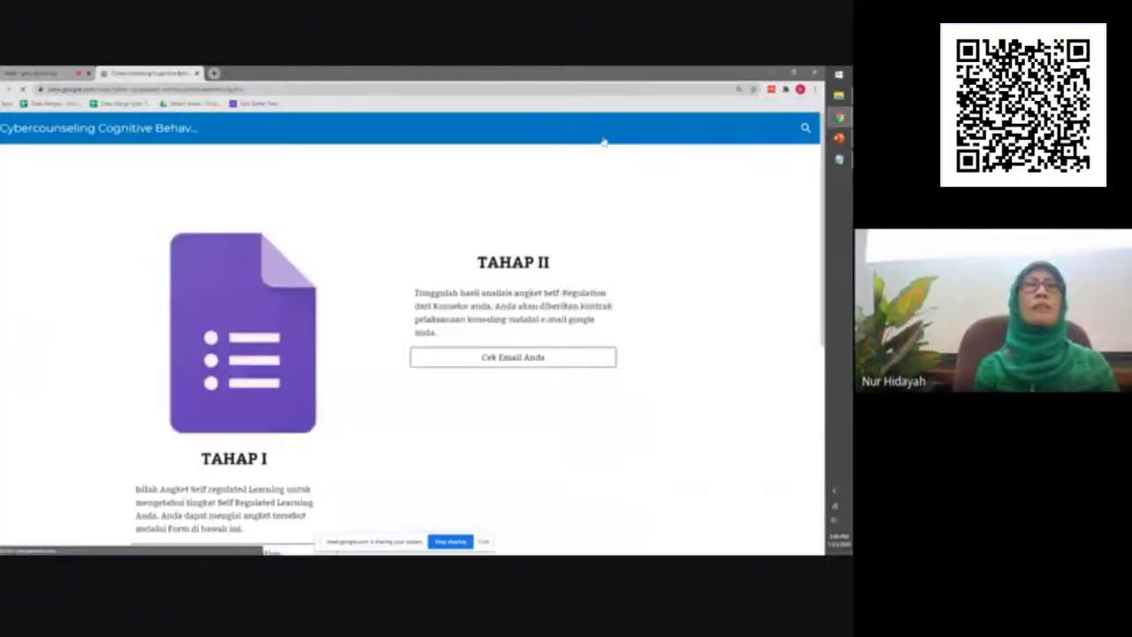
Open the Database Angket Self Regulation Learning spreadsheet from the steps page
scroll(500, 301, down, 5)
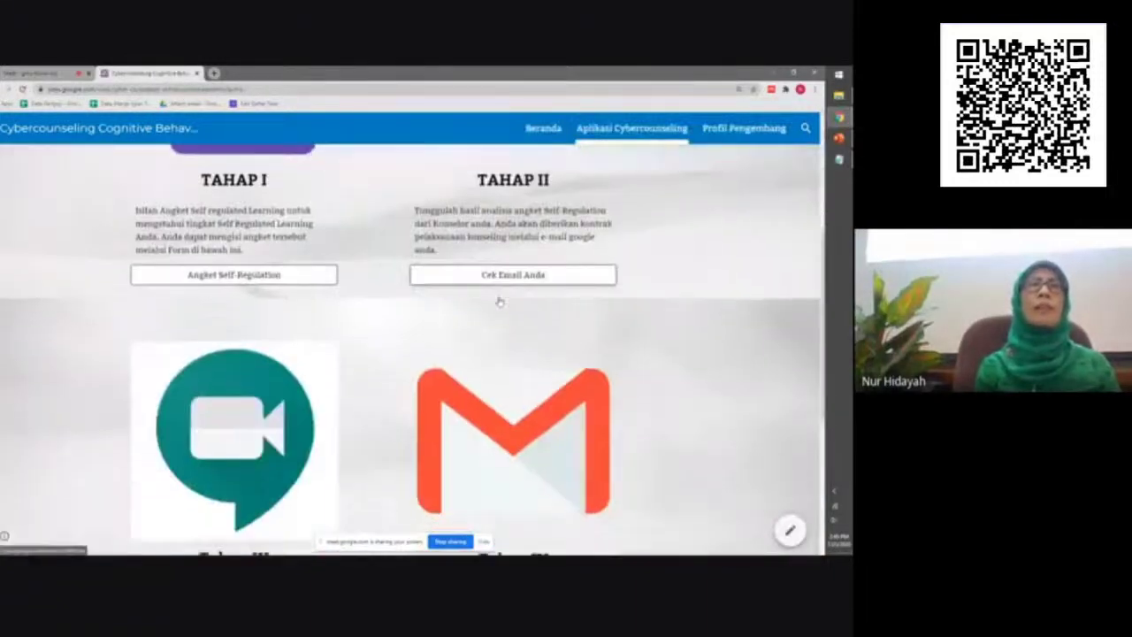
scroll(500, 300, down, 2)
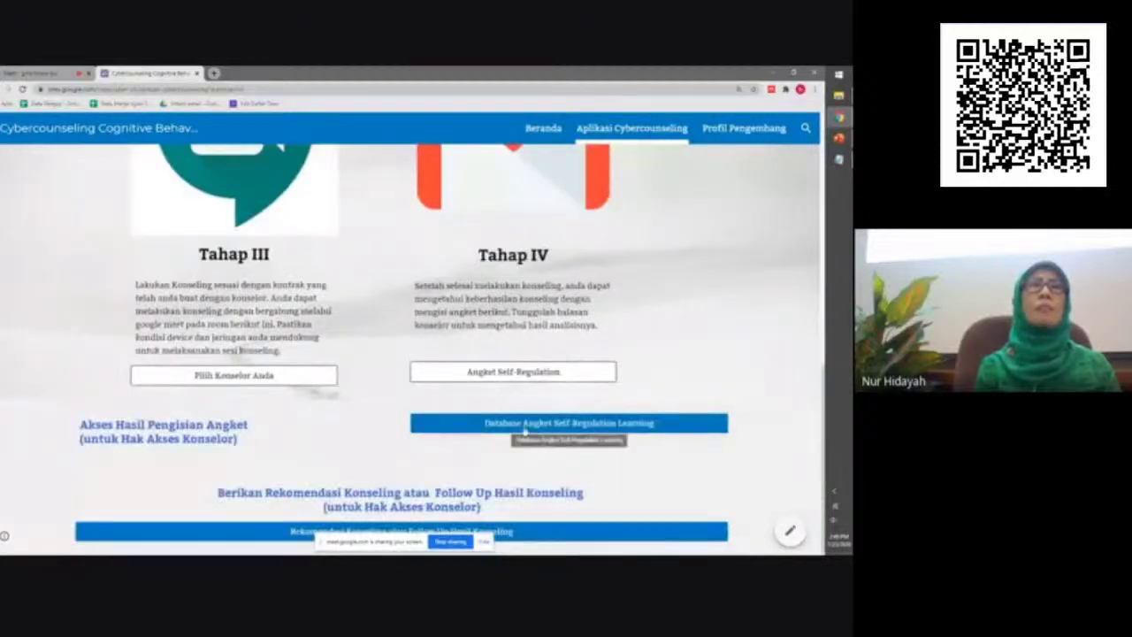
click(525, 426)
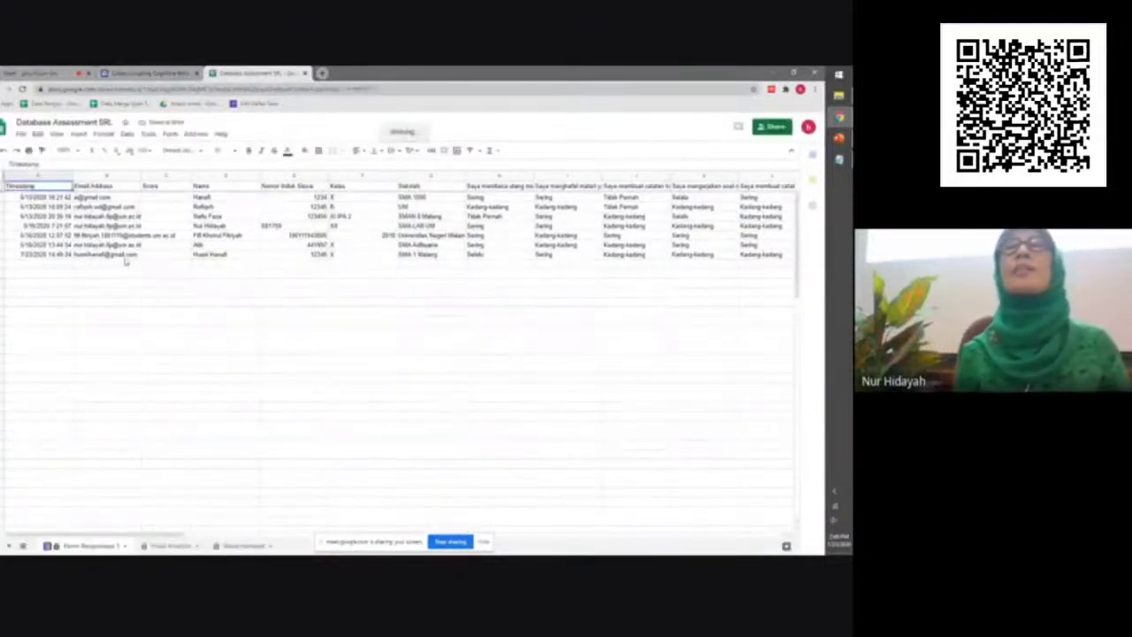
Replace the Rekomendasi sheet's Nomor Induk lookup with 12345, then return to Form Responses 1
click(118, 256)
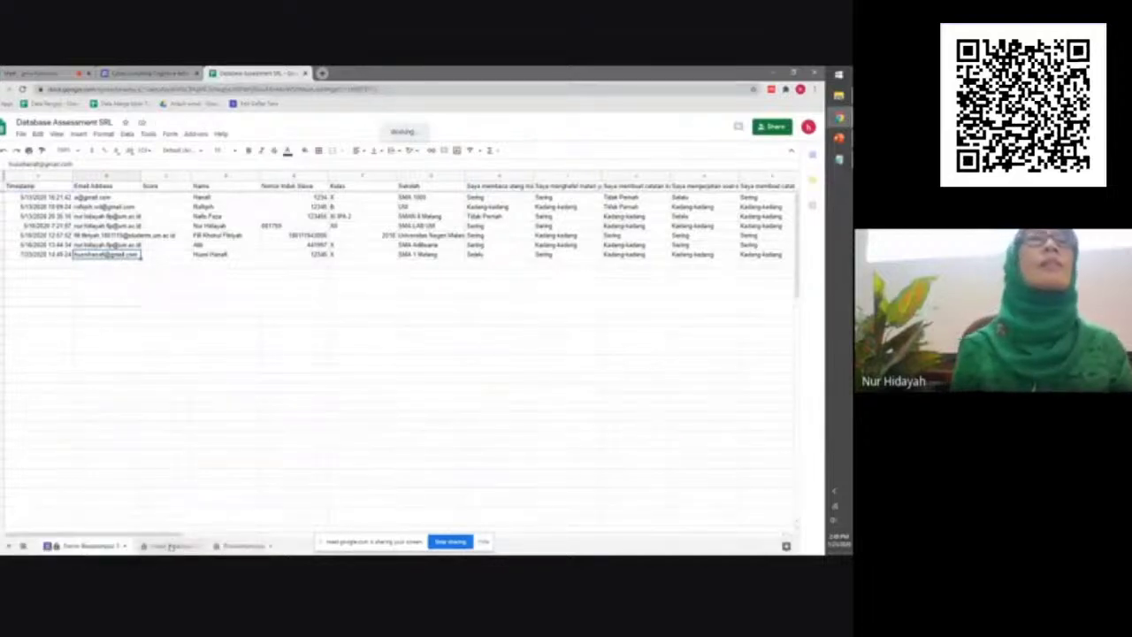
click(170, 546)
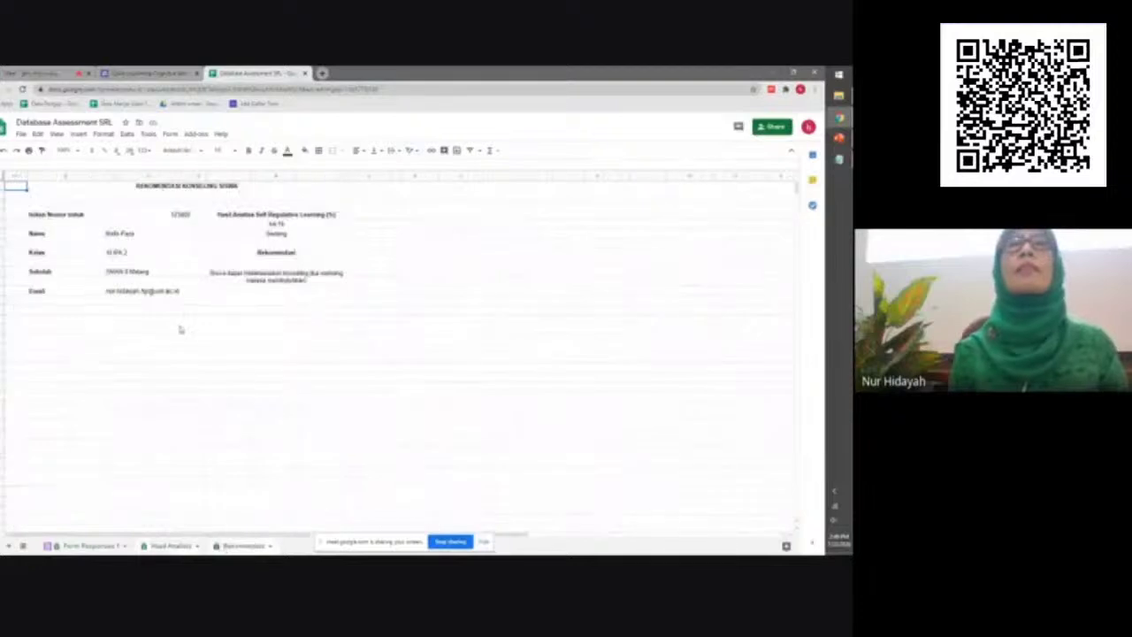
click(155, 213)
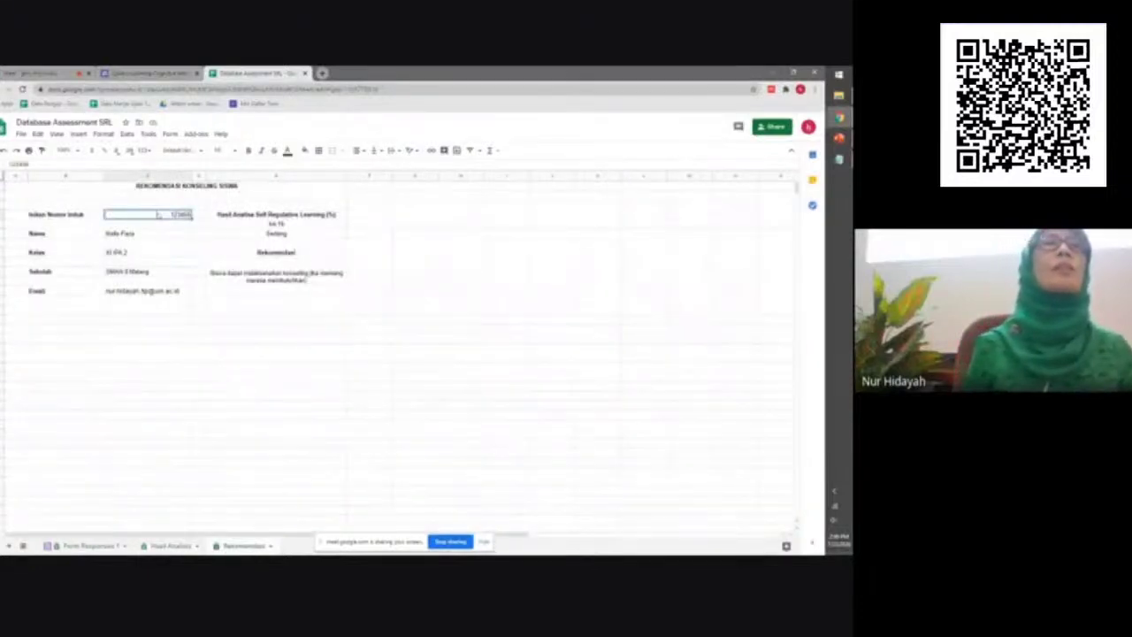
key(Delete)
text(12345)
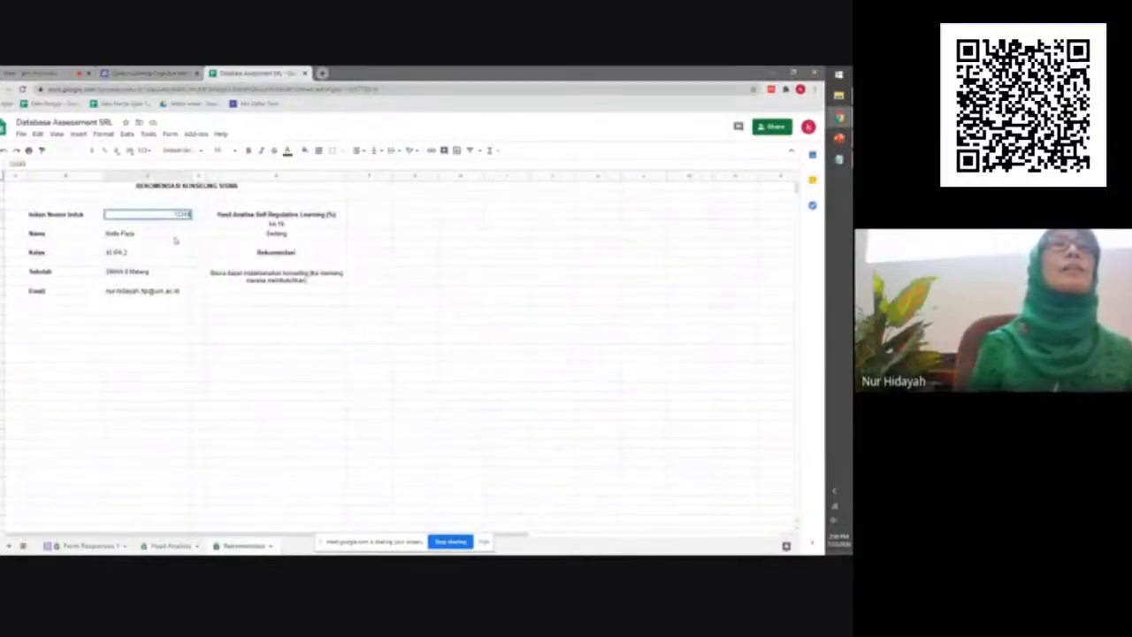
key(Return)
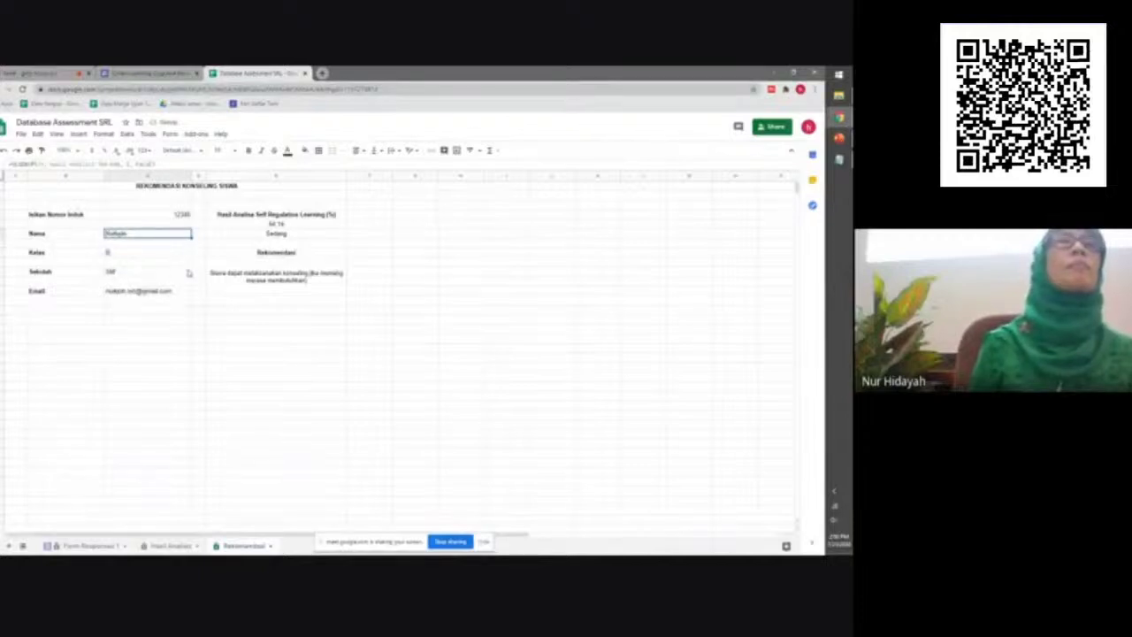
click(182, 214)
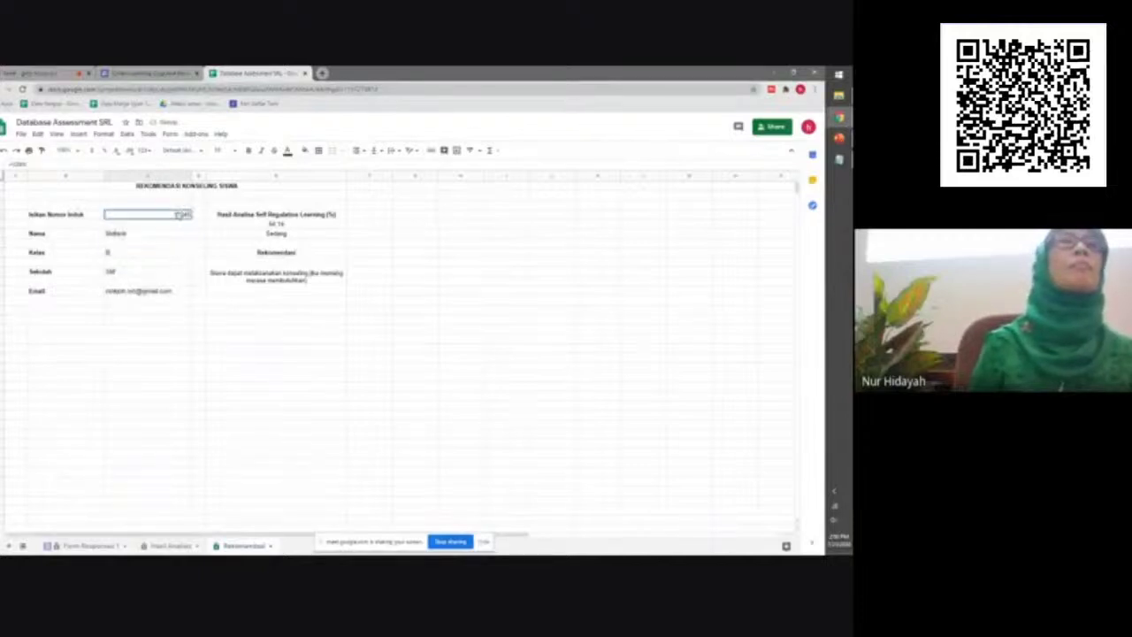
click(87, 545)
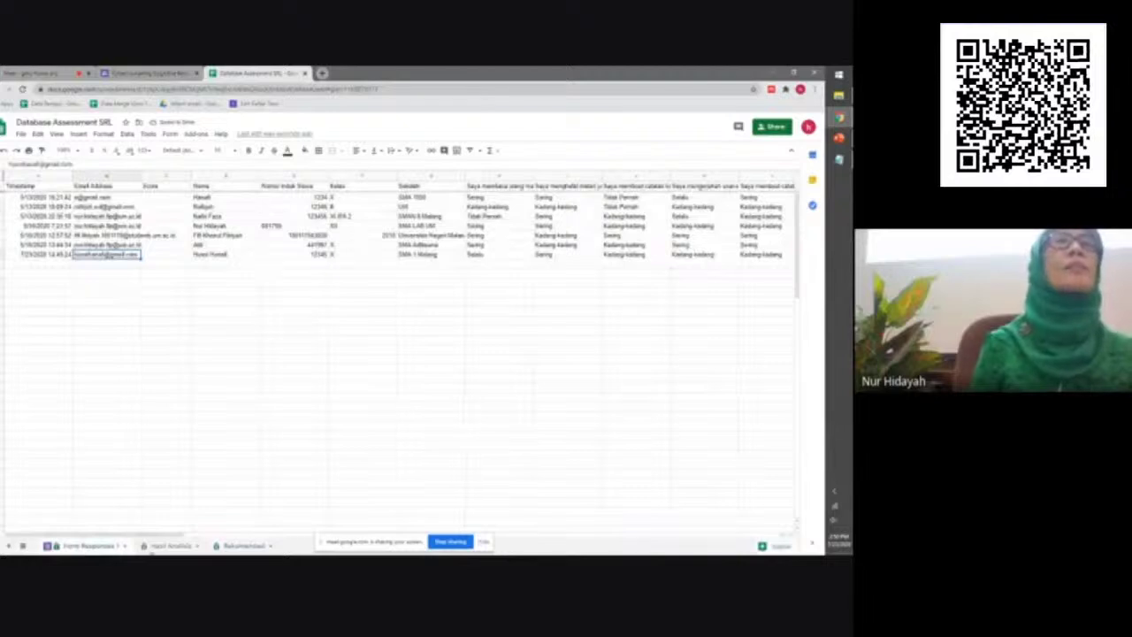
Check an earlier response's Nomor Induk and edit the Rekomendasi lookup cell to 1234, showing #N/A results
click(312, 206)
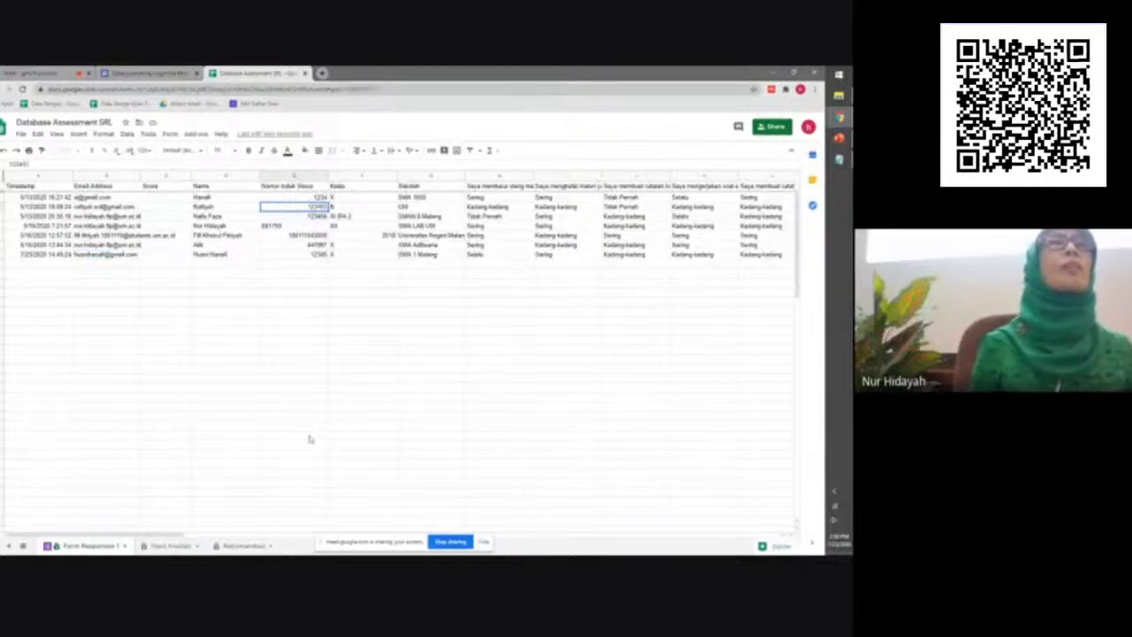
click(251, 547)
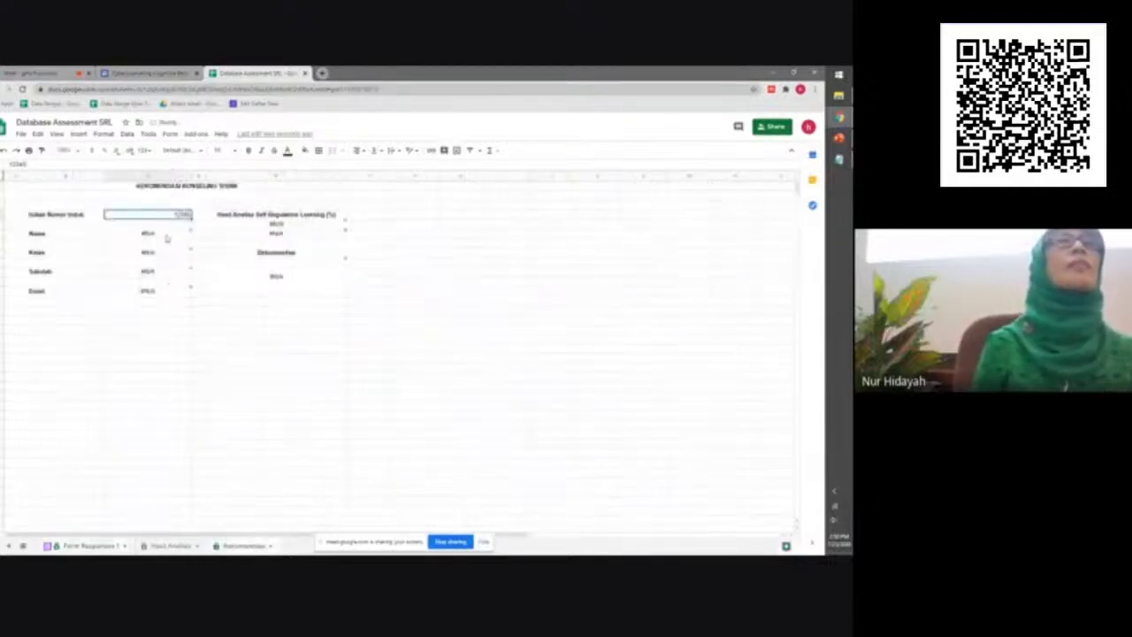
click(166, 235)
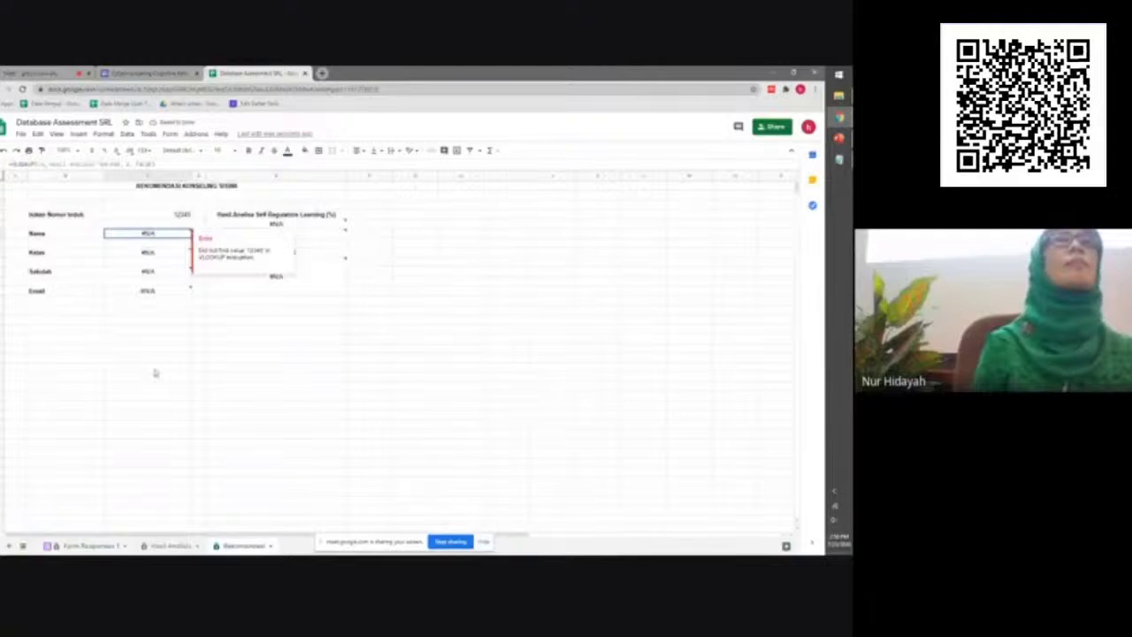
click(175, 214)
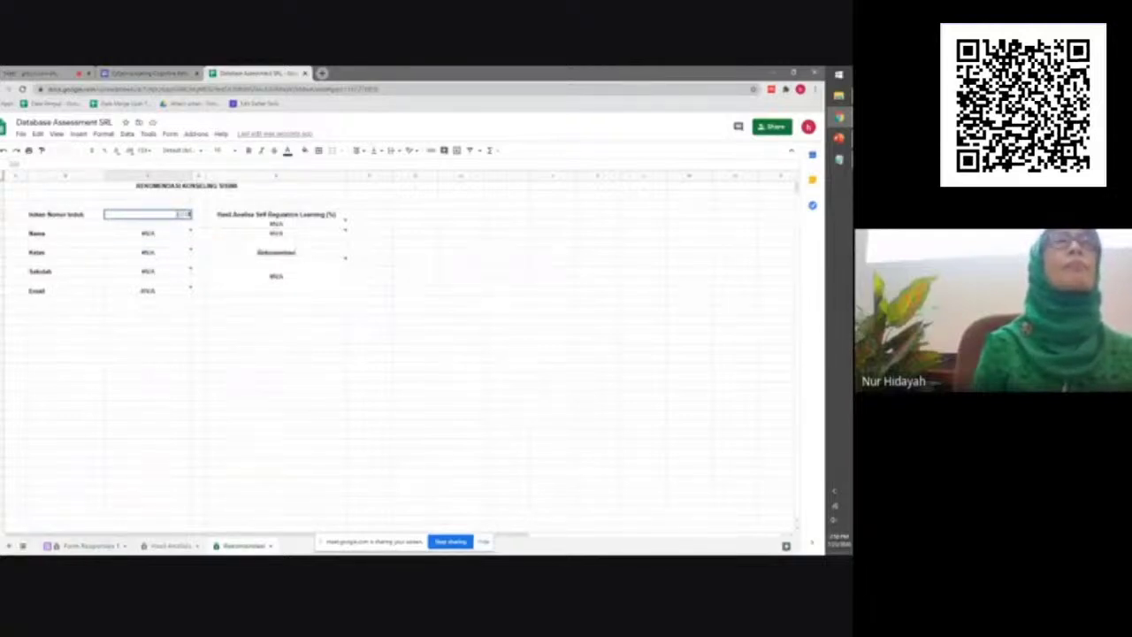
click(235, 321)
click(177, 218)
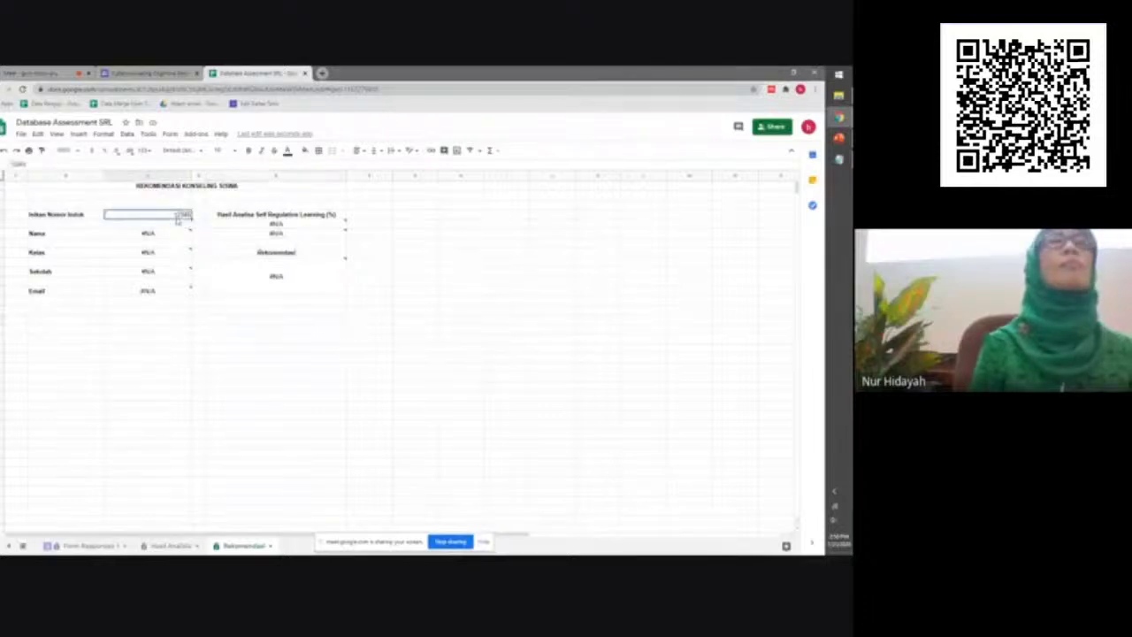
key(Delete)
key(ctrl+z)
click(233, 335)
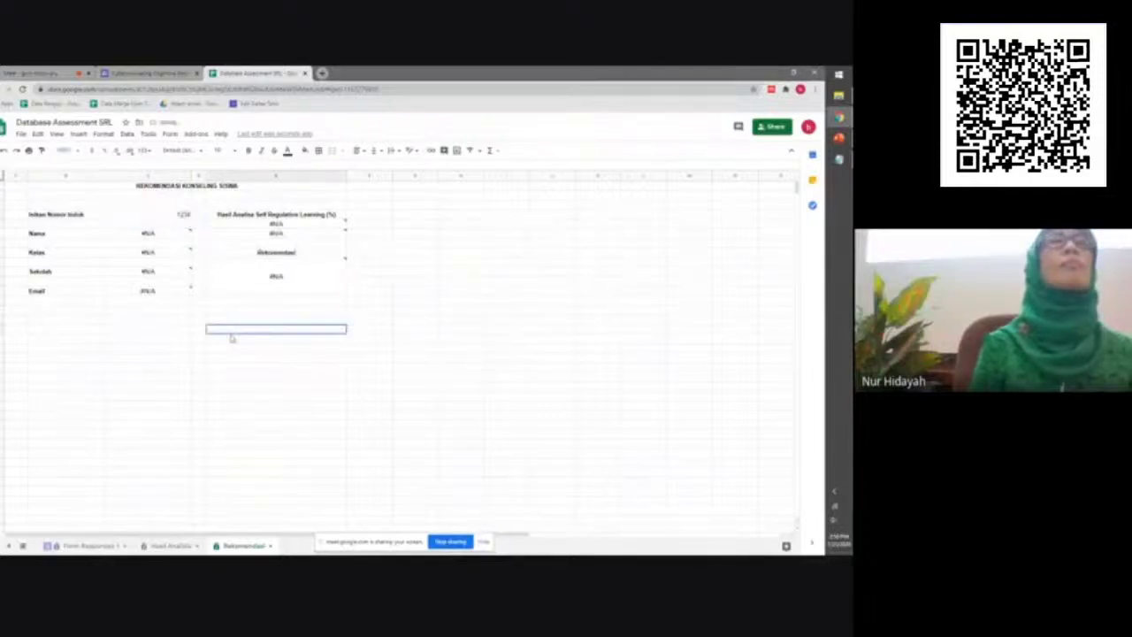